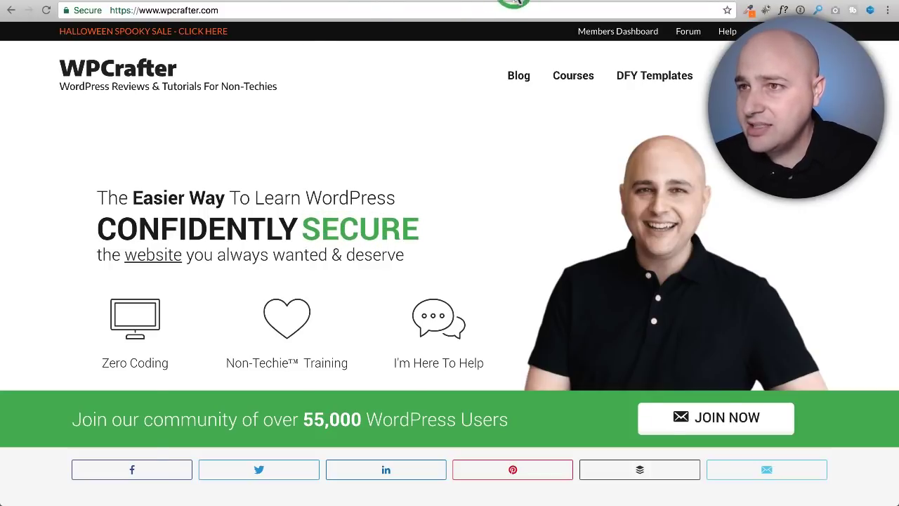
- Open the Elementor Page Builder plugin page on WordPress.org and examine its description and version details
{"action": "left_click", "coordinate": [516, 4]}
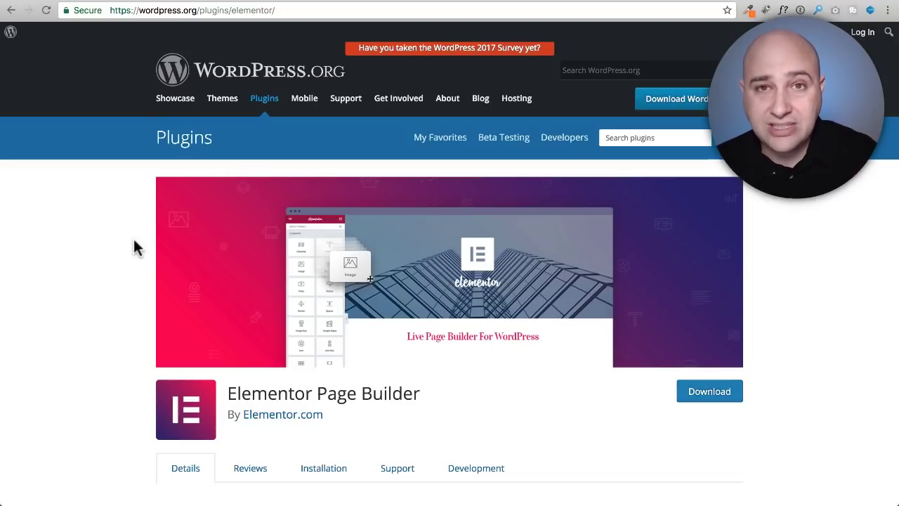
{"action": "scroll", "coordinate": [121, 239], "scroll_direction": "down", "scroll_amount": 3}
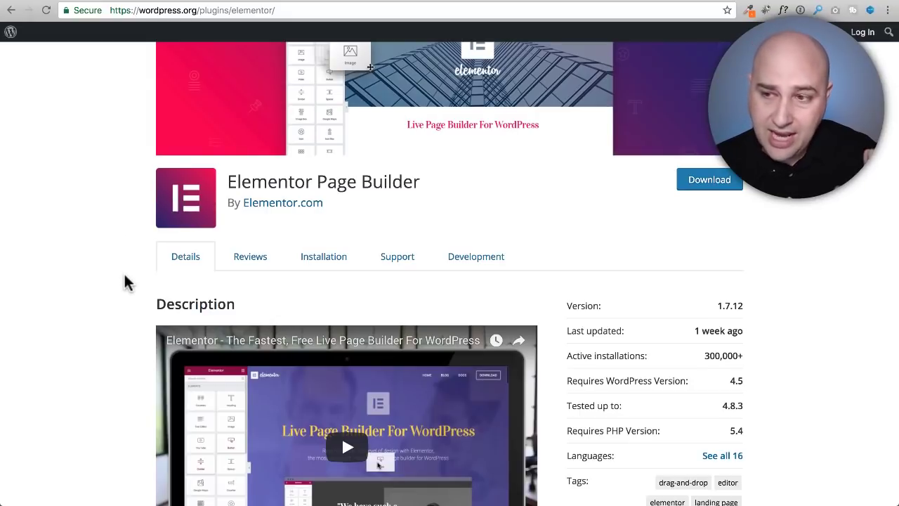
{"action": "scroll", "coordinate": [124, 280], "scroll_direction": "down", "scroll_amount": 1}
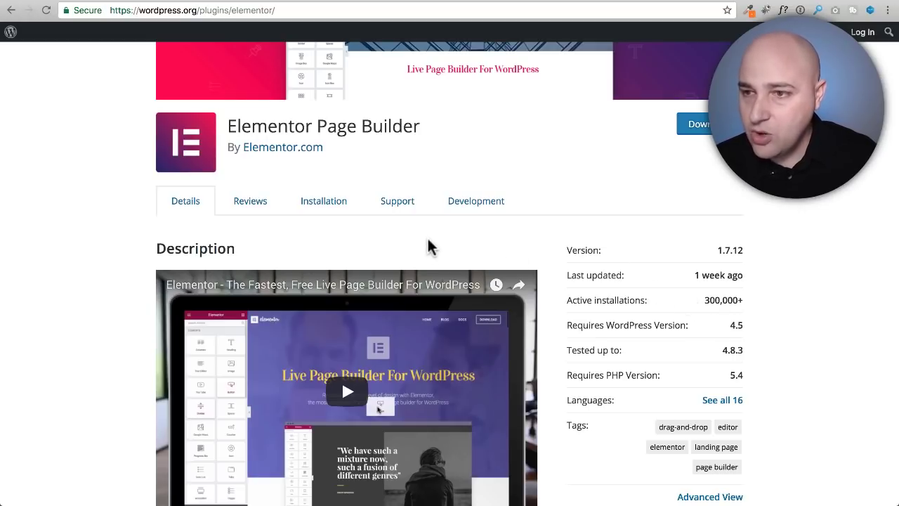
{"action": "scroll", "coordinate": [430, 245], "scroll_direction": "down", "scroll_amount": 1}
{"action": "scroll", "coordinate": [430, 246], "scroll_direction": "up", "scroll_amount": 2}
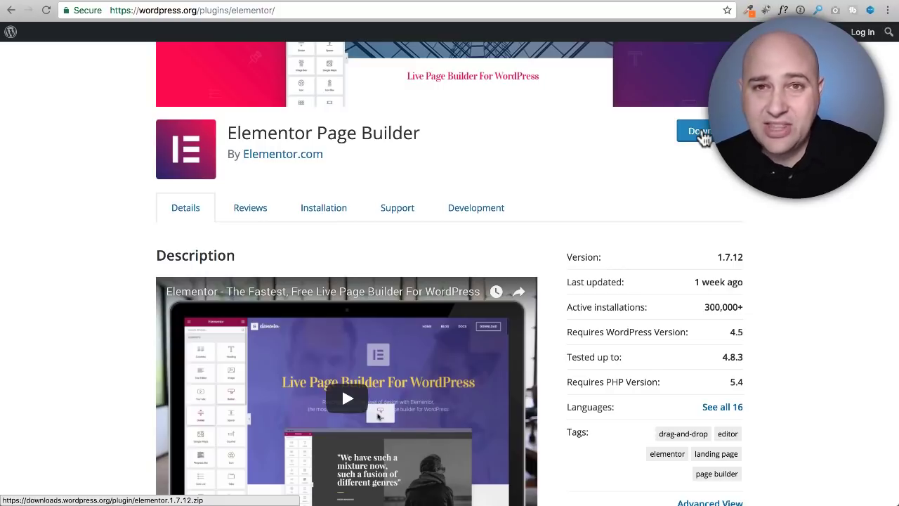
{"action": "scroll", "coordinate": [650, 161], "scroll_direction": "down", "scroll_amount": 5}
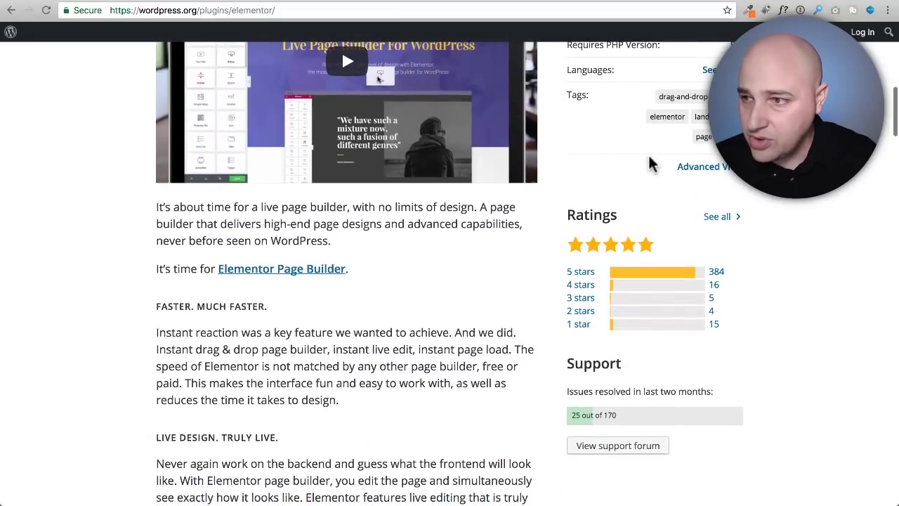
- Download Elementor version 1.8.0-RC1 from the Previous Versions section of the plugin's advanced view
{"action": "left_click", "coordinate": [710, 174]}
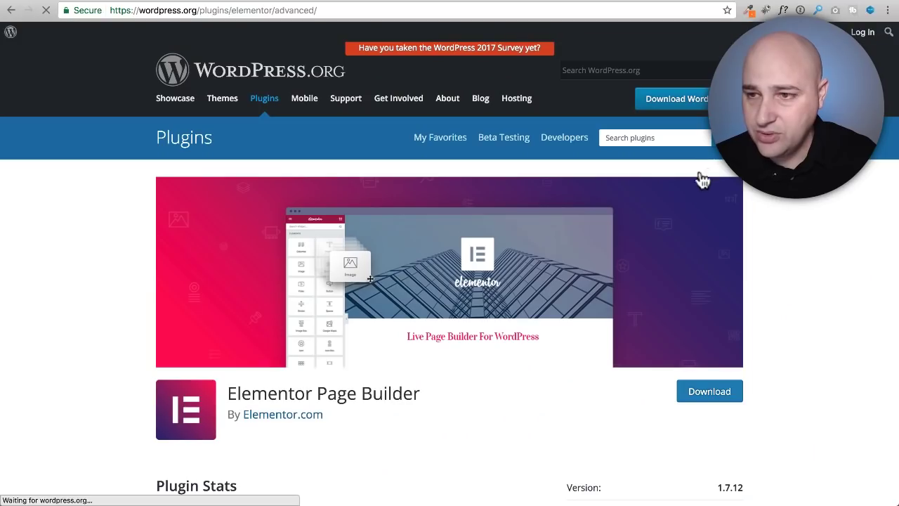
{"action": "scroll", "coordinate": [460, 211], "scroll_direction": "down", "scroll_amount": 3}
{"action": "scroll", "coordinate": [461, 209], "scroll_direction": "down", "scroll_amount": 4}
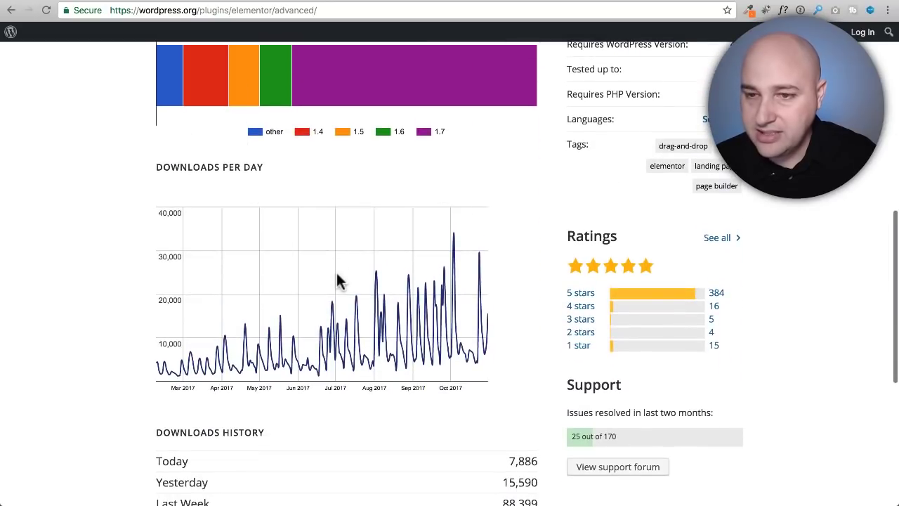
{"action": "scroll", "coordinate": [336, 280], "scroll_direction": "down", "scroll_amount": 5}
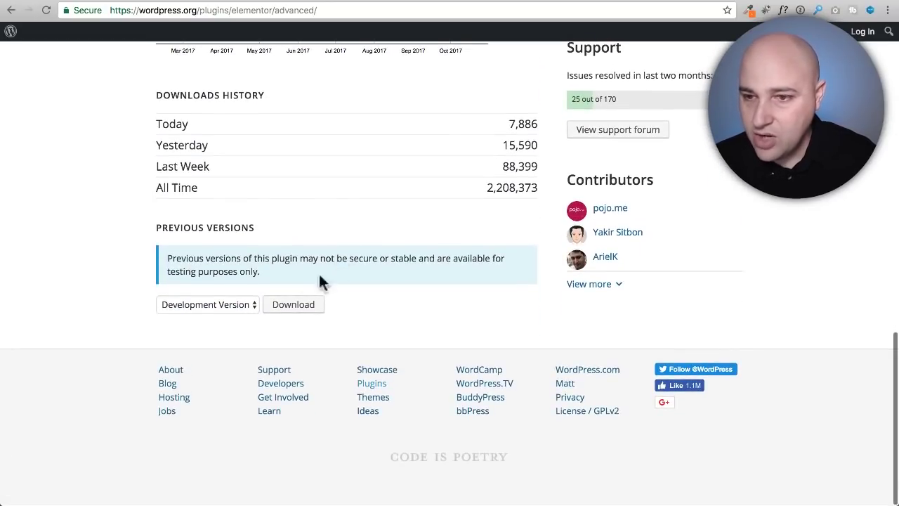
{"action": "left_click_drag", "start_coordinate": [156, 227], "coordinate": [252, 228]}
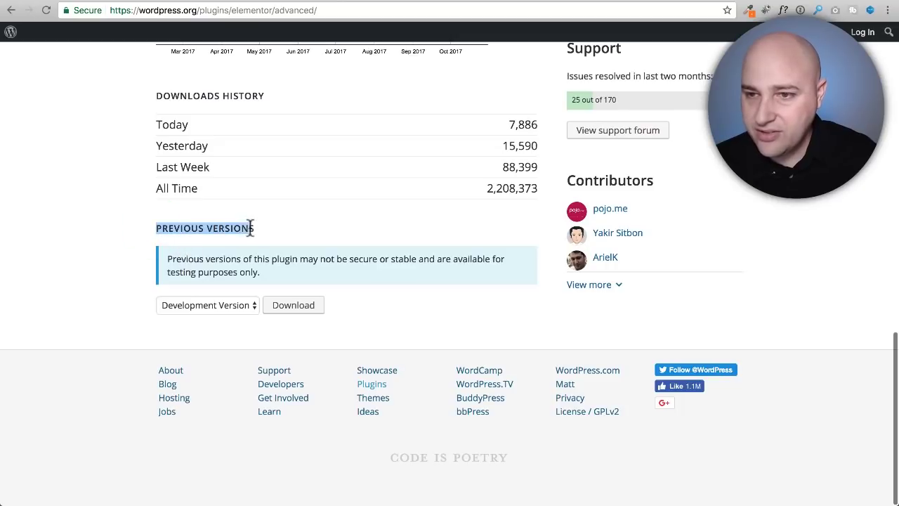
{"action": "left_click", "coordinate": [233, 309]}
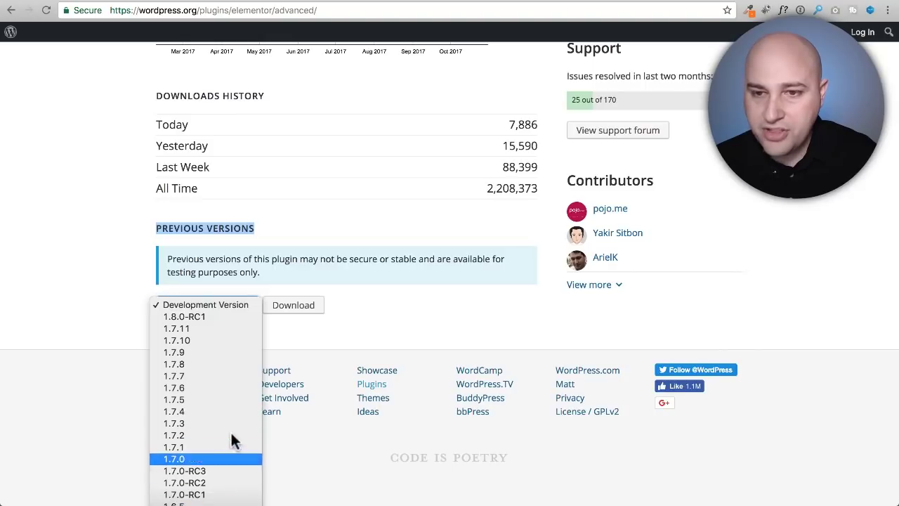
{"action": "left_click", "coordinate": [191, 317]}
{"action": "left_click", "coordinate": [290, 308]}
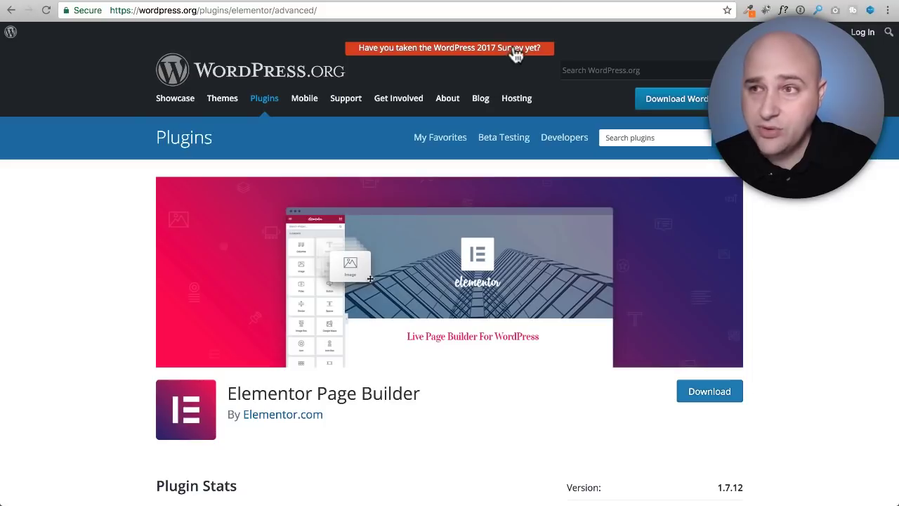
- Bring up the Easy Theme and Plugin Upgrades plugin page on WordPress.org and highlight the plugin's title
{"action": "left_click", "coordinate": [581, 2]}
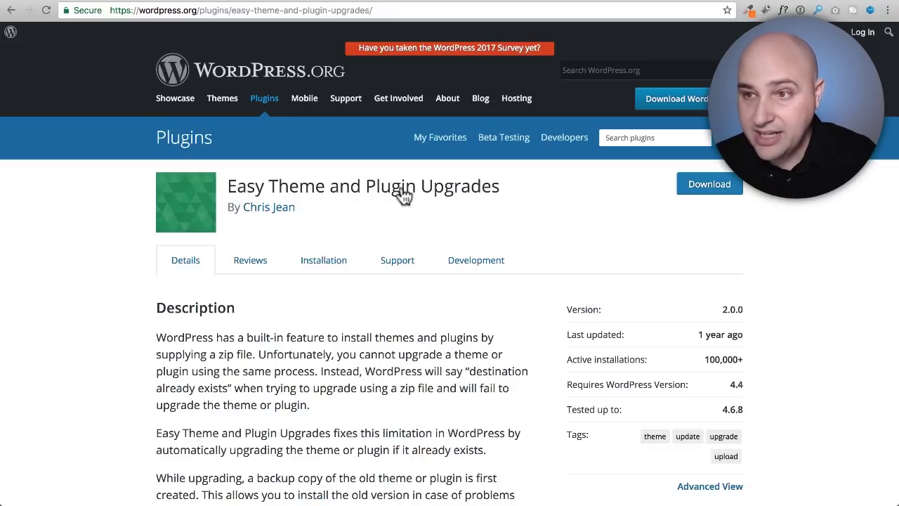
{"action": "left_click_drag", "start_coordinate": [513, 187], "coordinate": [225, 184]}
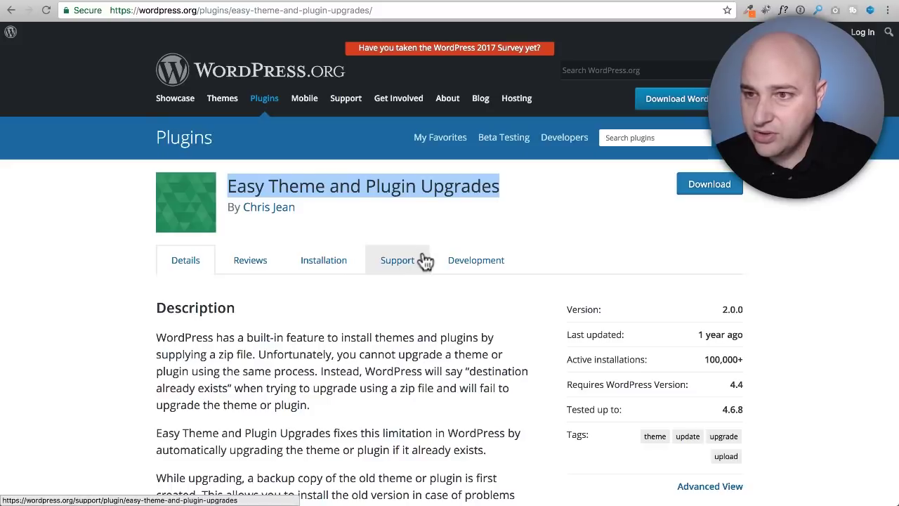
{"action": "key", "text": "super+Tab"}
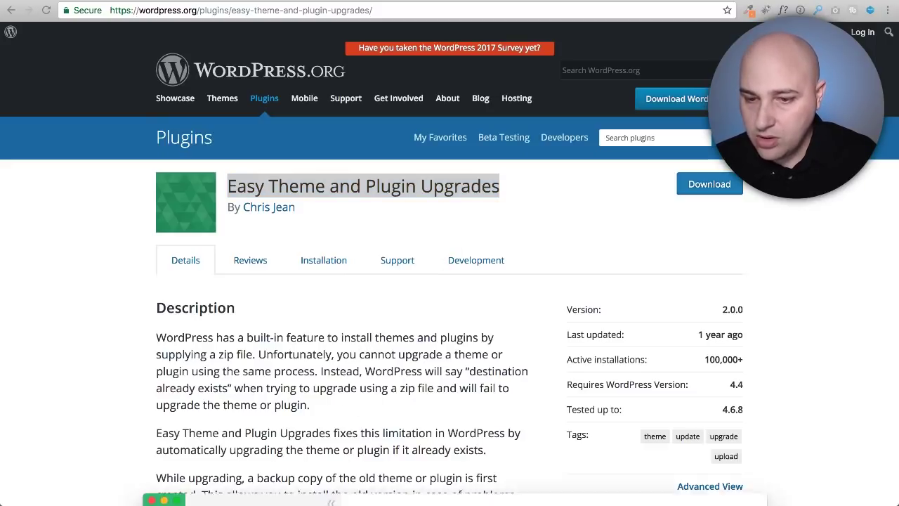
{"action": "key", "text": "super+m"}
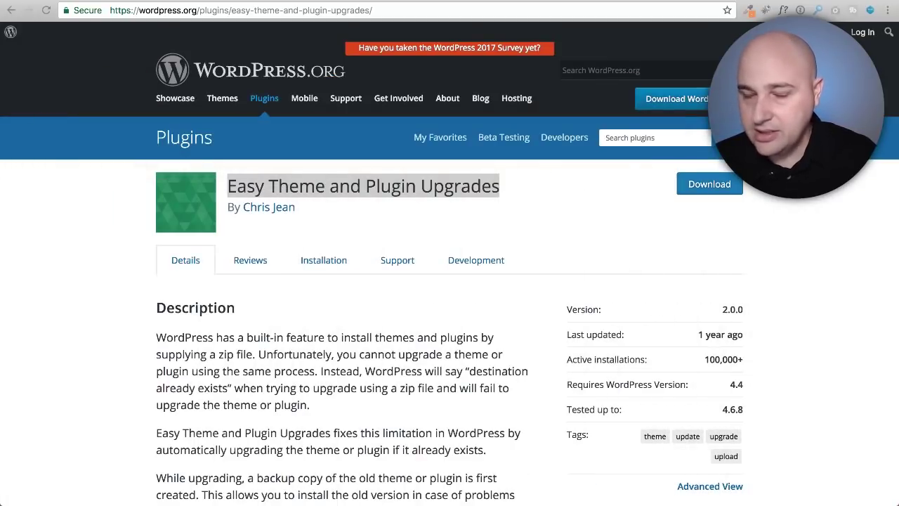
- Open the pojome/elementor GitHub repository from the "elementor github" Google results and look over its file list
{"action": "left_click", "coordinate": [649, 3]}
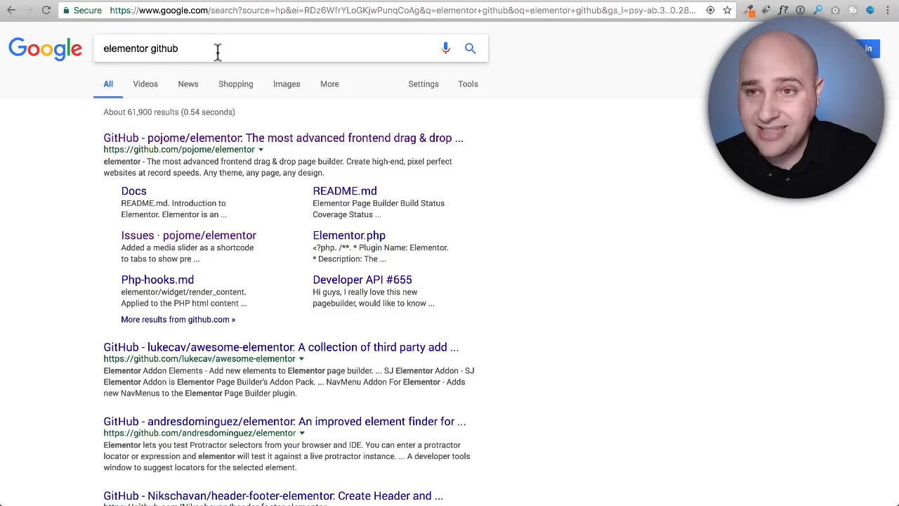
{"action": "left_click", "coordinate": [269, 142]}
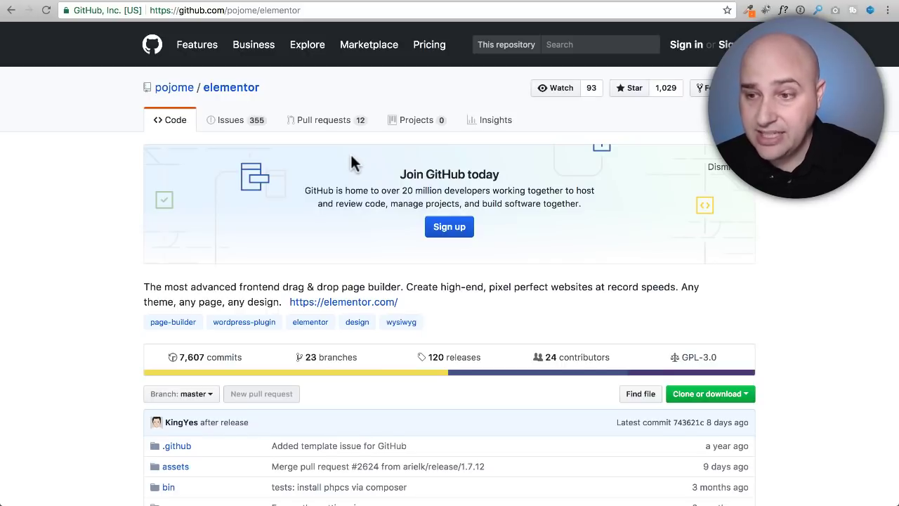
{"action": "scroll", "coordinate": [353, 163], "scroll_direction": "down", "scroll_amount": 5}
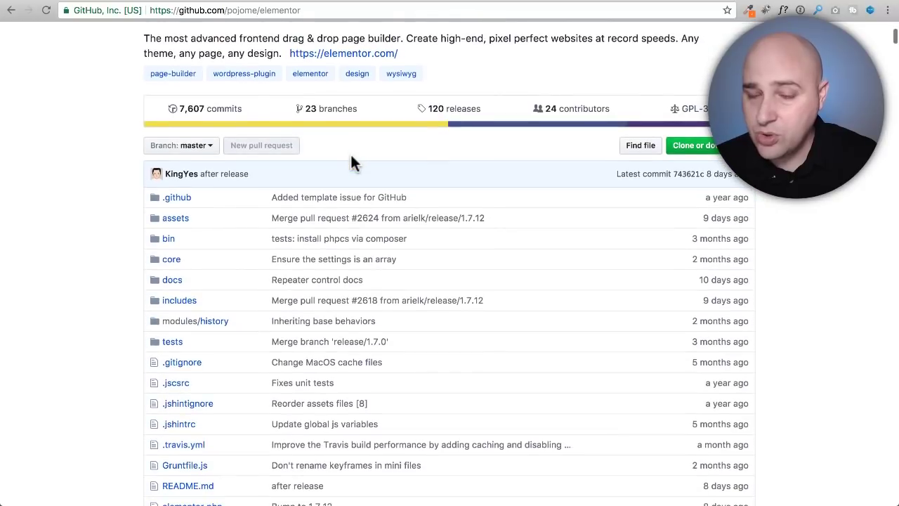
{"action": "scroll", "coordinate": [353, 161], "scroll_direction": "down", "scroll_amount": 3}
{"action": "scroll", "coordinate": [353, 161], "scroll_direction": "up", "scroll_amount": 2}
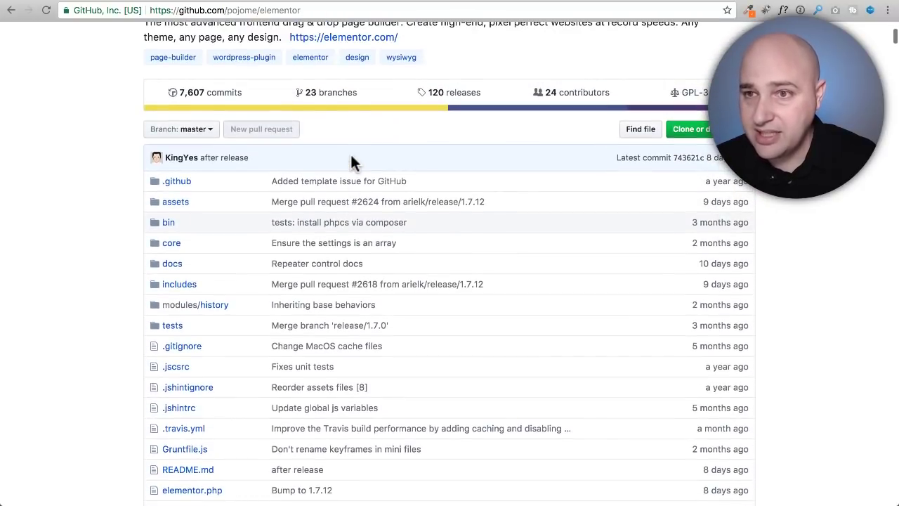
{"action": "scroll", "coordinate": [353, 161], "scroll_direction": "up", "scroll_amount": 1}
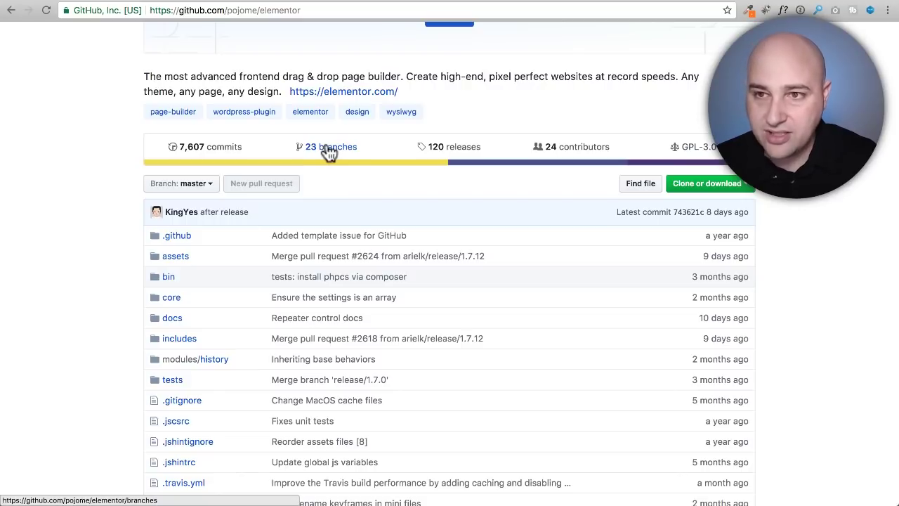
- Open the release/1.8.0 branch from the repository's branches and view its clone and download options
{"action": "left_click", "coordinate": [330, 153]}
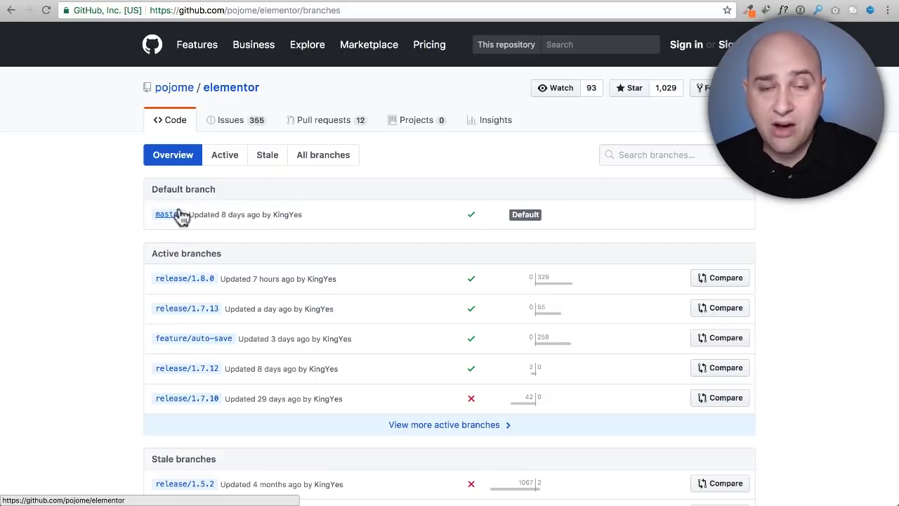
{"action": "left_click", "coordinate": [207, 276]}
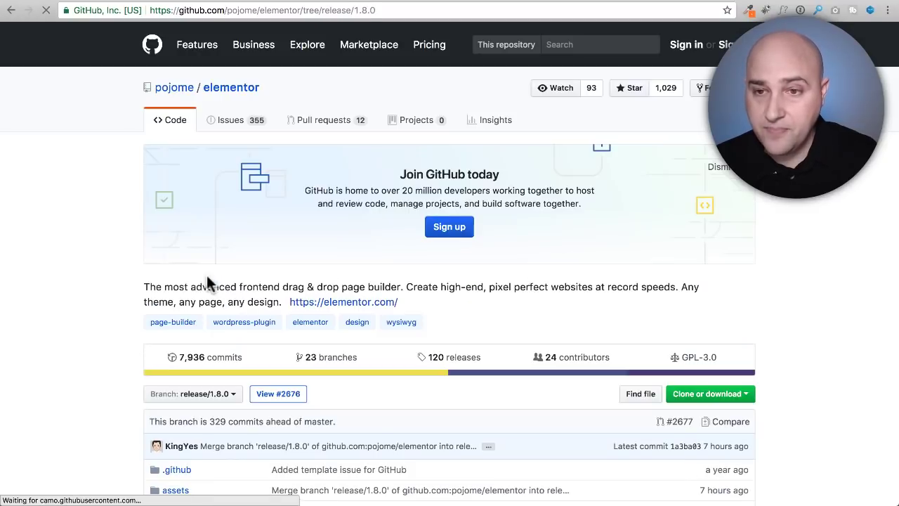
{"action": "scroll", "coordinate": [623, 304], "scroll_direction": "down", "scroll_amount": 3}
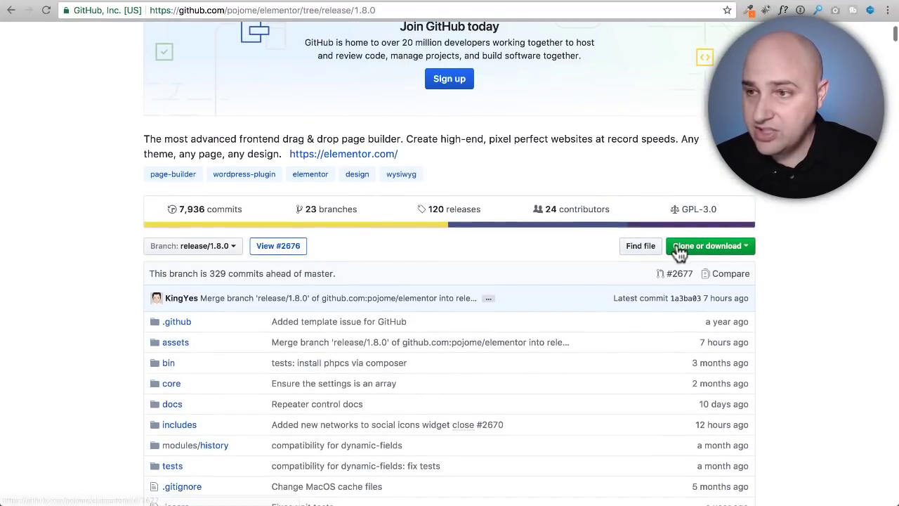
{"action": "left_click", "coordinate": [750, 247]}
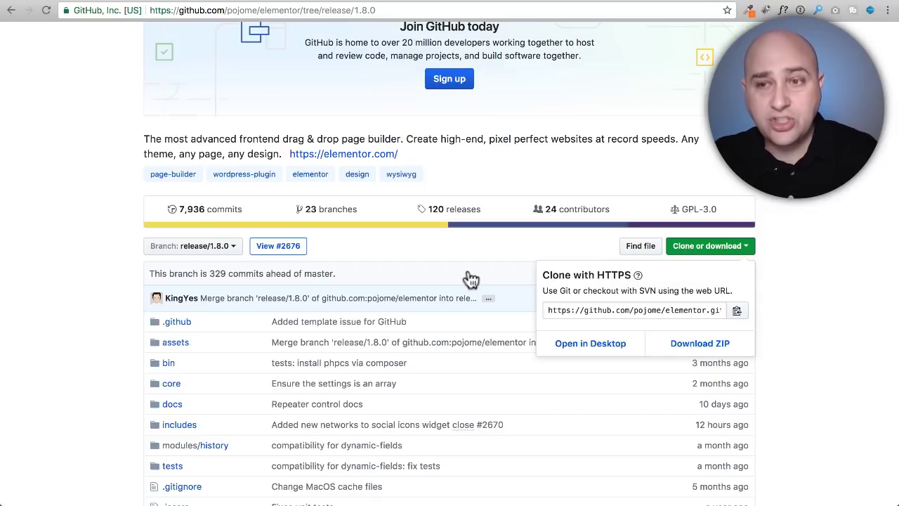
{"action": "left_click", "coordinate": [823, 383]}
- Examine the release/1.8.0 branch's file list and how recently each folder and file was updated
{"action": "scroll", "coordinate": [702, 330], "scroll_direction": "down", "scroll_amount": 3}
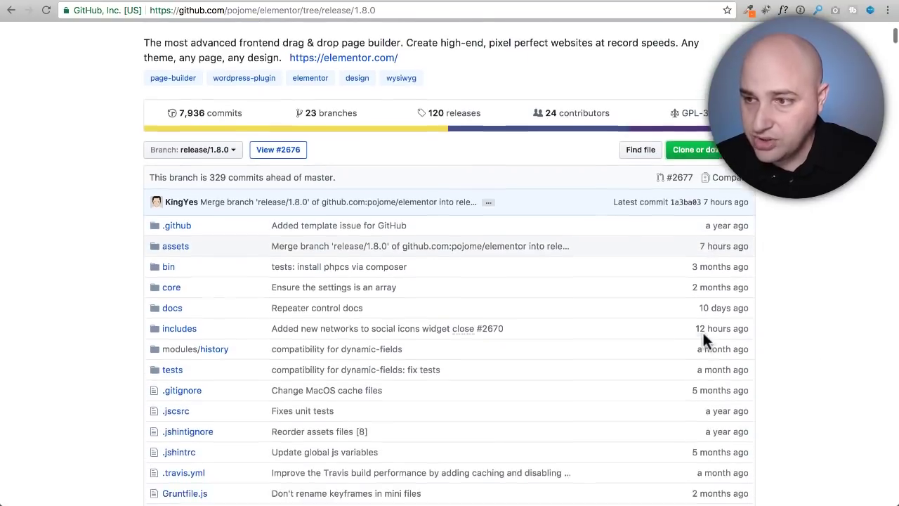
{"action": "scroll", "coordinate": [704, 339], "scroll_direction": "down", "scroll_amount": 2}
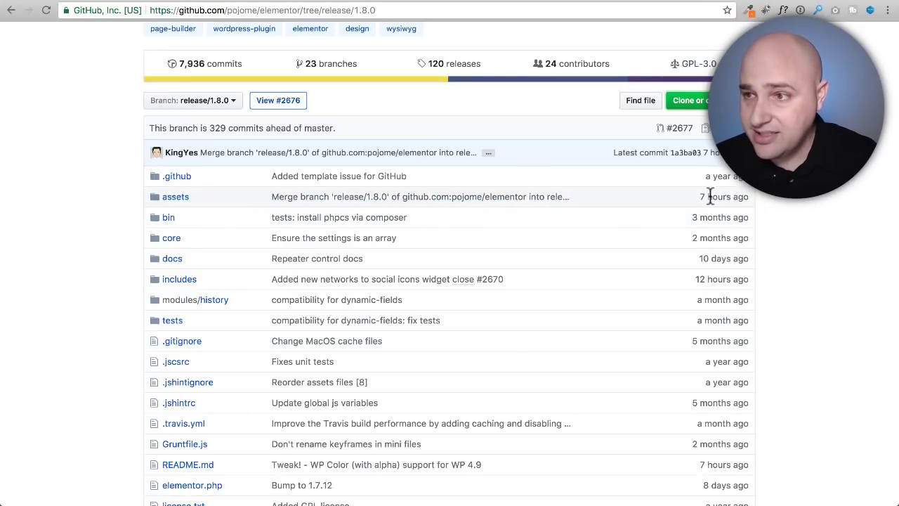
{"action": "left_click_drag", "start_coordinate": [696, 279], "coordinate": [772, 305]}
{"action": "left_click", "coordinate": [773, 305]}
{"action": "scroll", "coordinate": [760, 323], "scroll_direction": "down", "scroll_amount": 3}
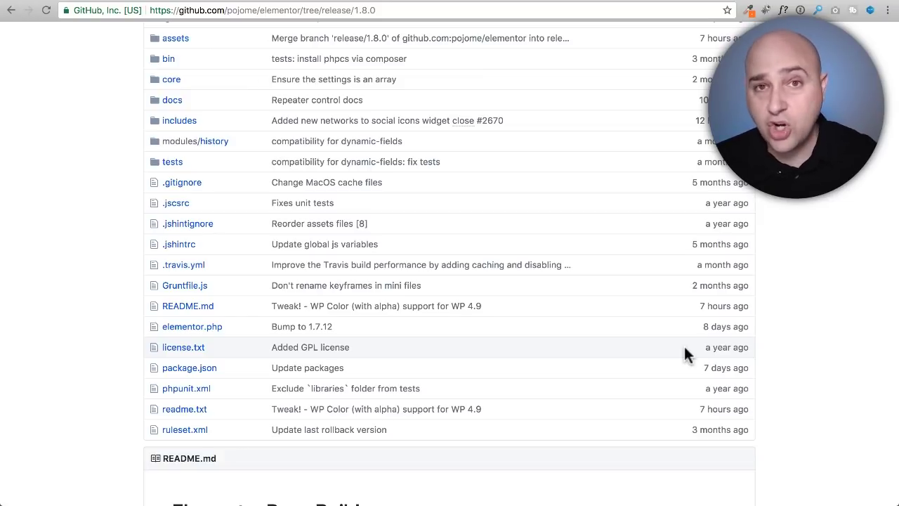
{"action": "scroll", "coordinate": [668, 340], "scroll_direction": "up", "scroll_amount": 4}
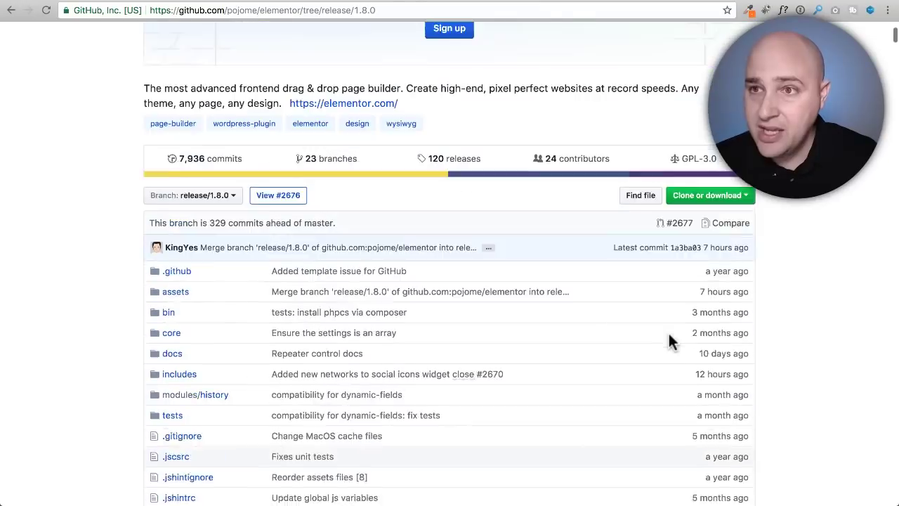
{"action": "scroll", "coordinate": [669, 340], "scroll_direction": "up", "scroll_amount": 1}
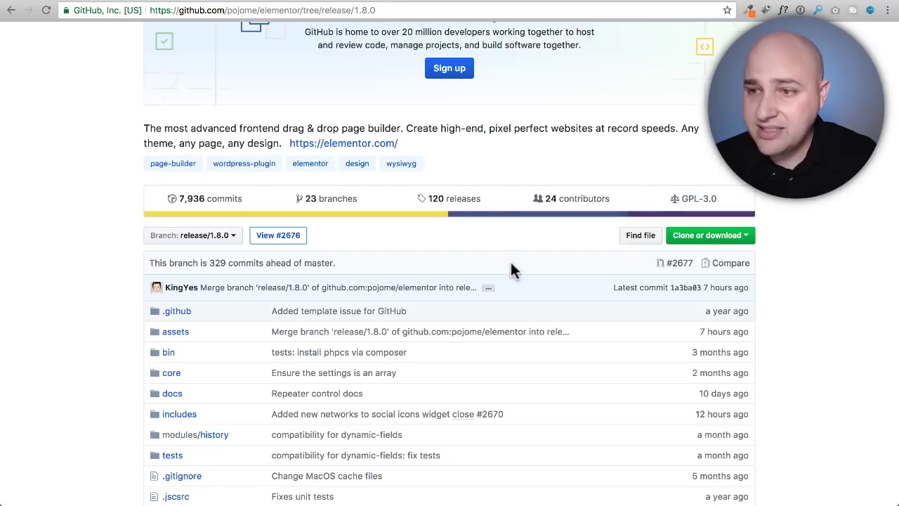
- Go through the branches overview to the repository's issues and filter them by the 1.8.0 milestone
{"action": "left_click", "coordinate": [330, 207]}
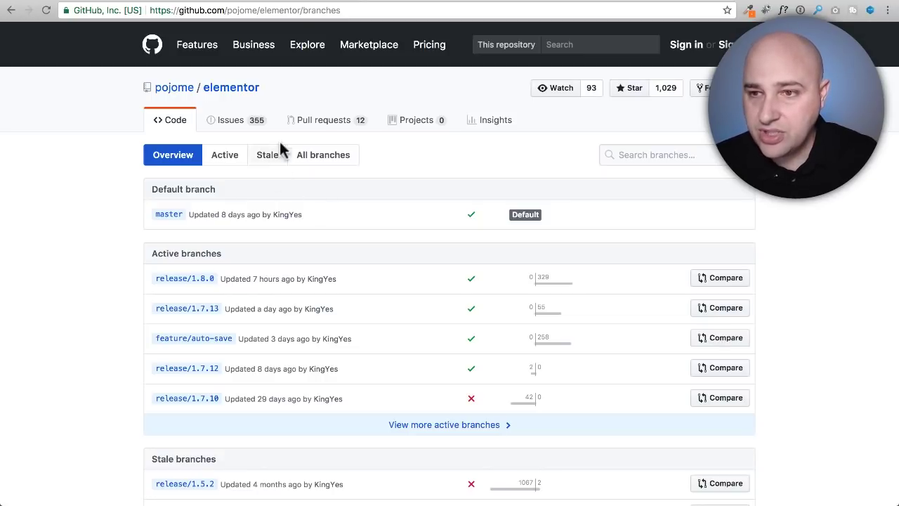
{"action": "left_click", "coordinate": [237, 122]}
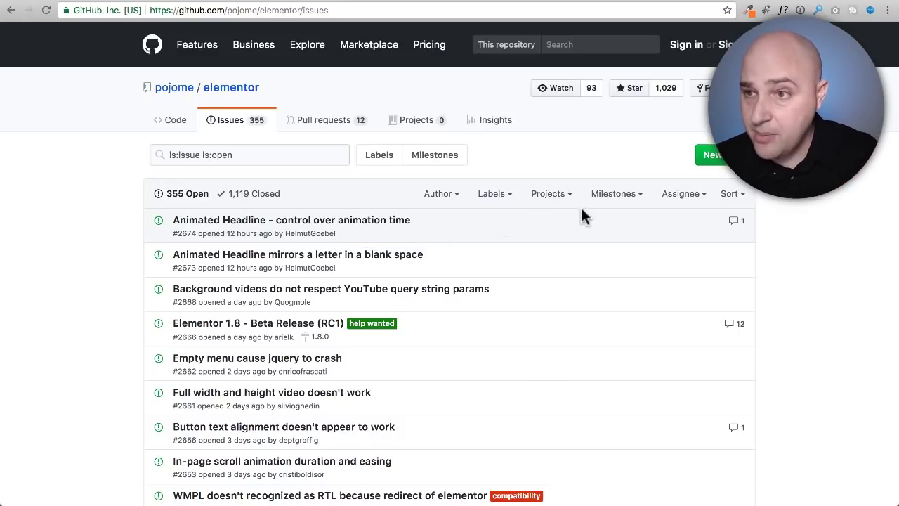
{"action": "left_click", "coordinate": [630, 194]}
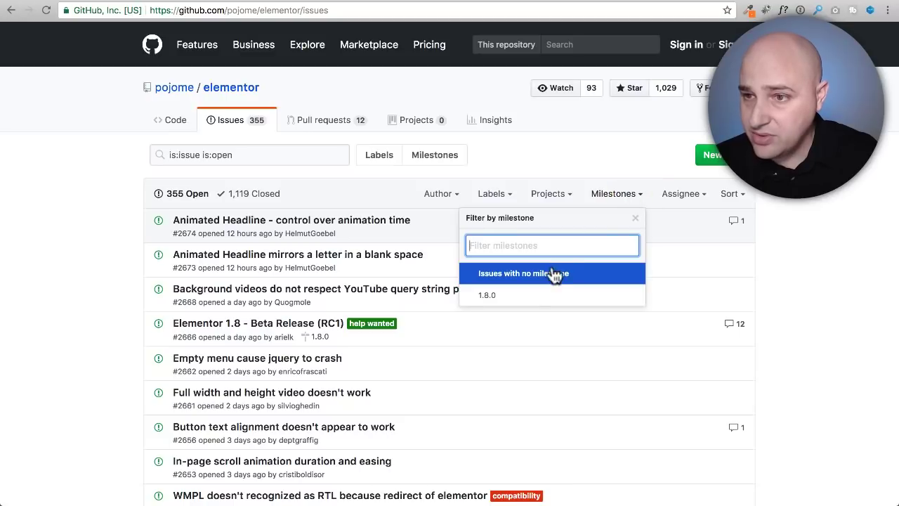
{"action": "left_click", "coordinate": [501, 299]}
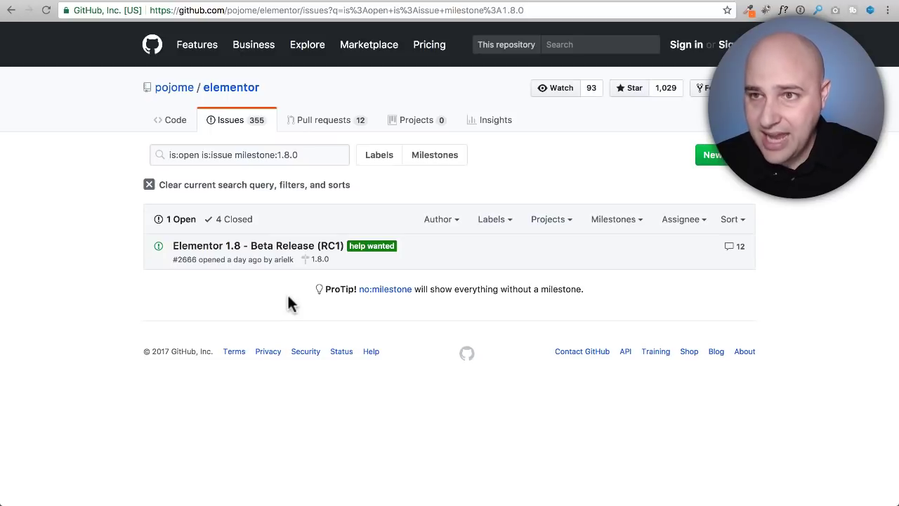
- Return from the filtered issues to the release/1.8.0 branch's code page
{"action": "left_click", "coordinate": [12, 11]}
{"action": "left_click", "coordinate": [12, 12]}
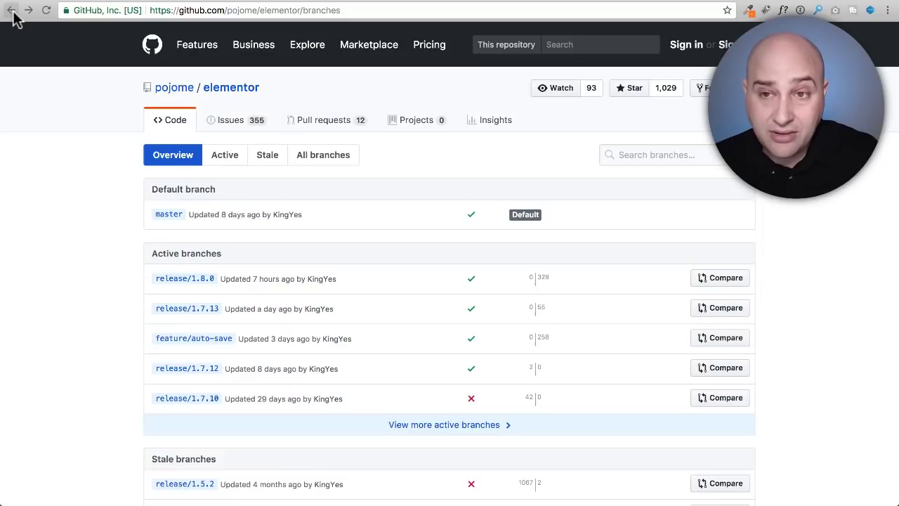
{"action": "left_click", "coordinate": [12, 11]}
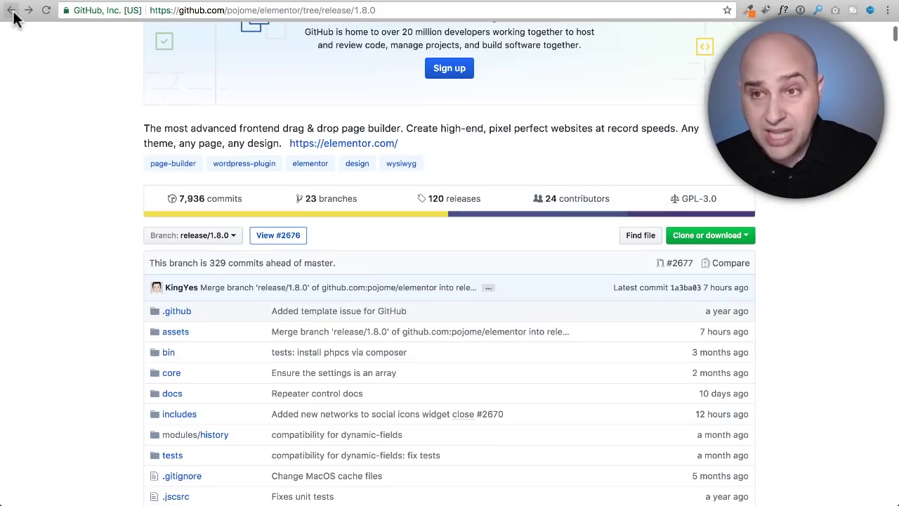
- Go back from the release/1.8.0 branch through the Elementor repository pages to the Google results for "elementor github"
{"action": "left_click", "coordinate": [12, 12]}
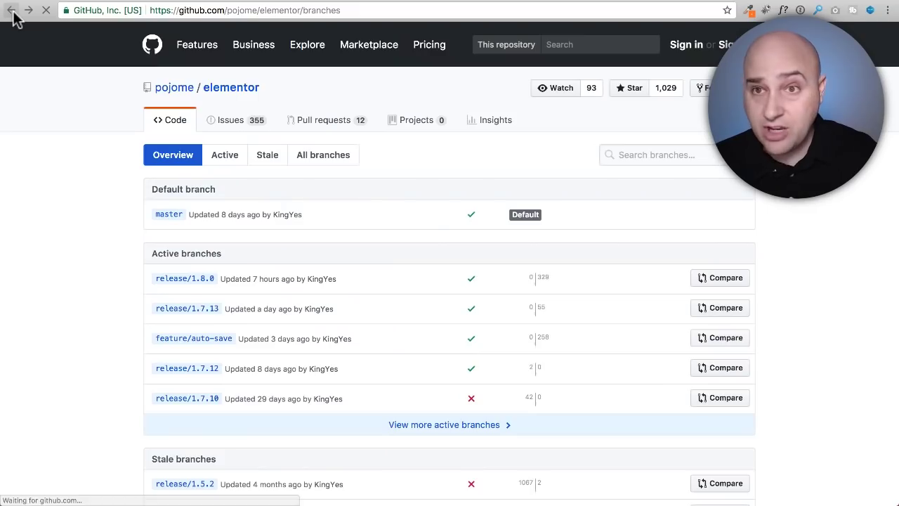
{"action": "left_click", "coordinate": [12, 11]}
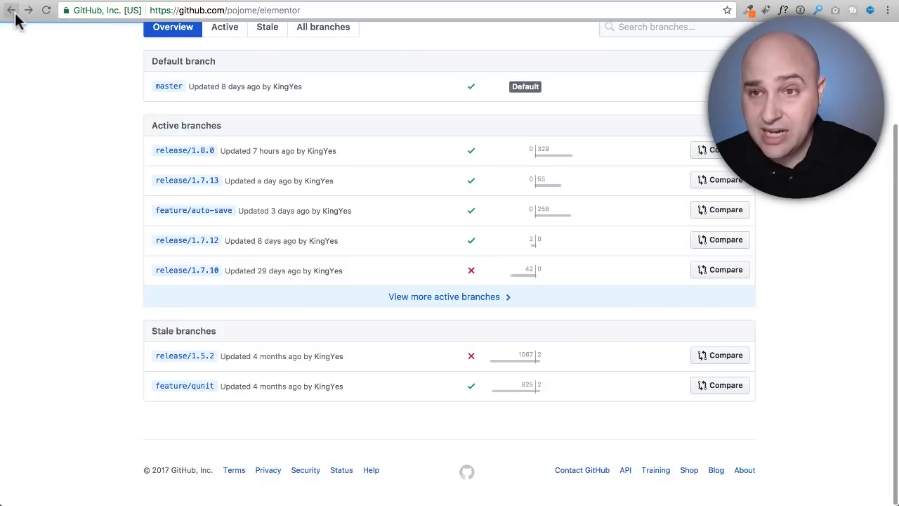
{"action": "left_click", "coordinate": [12, 10]}
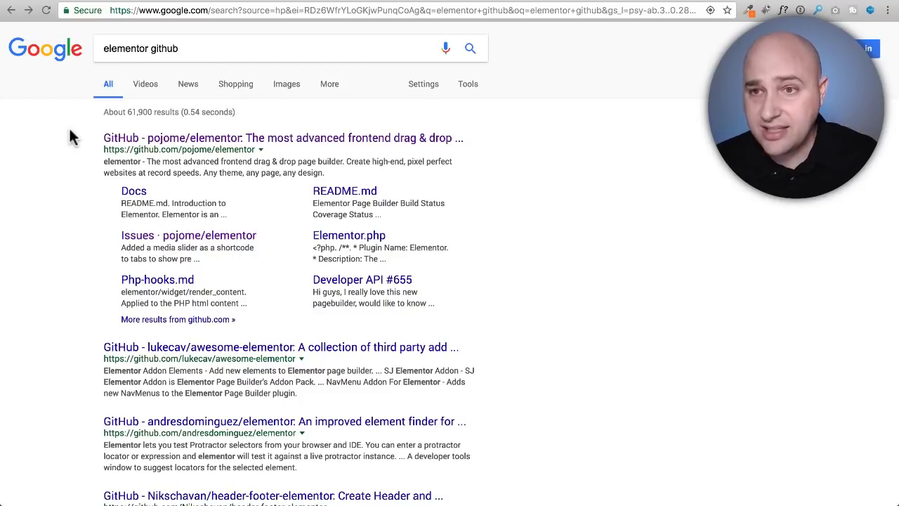
- Search Google for "restrict content pro github" and open the restrictcontentpro/restrict-content-pro repository
{"action": "double_click", "coordinate": [120, 48]}
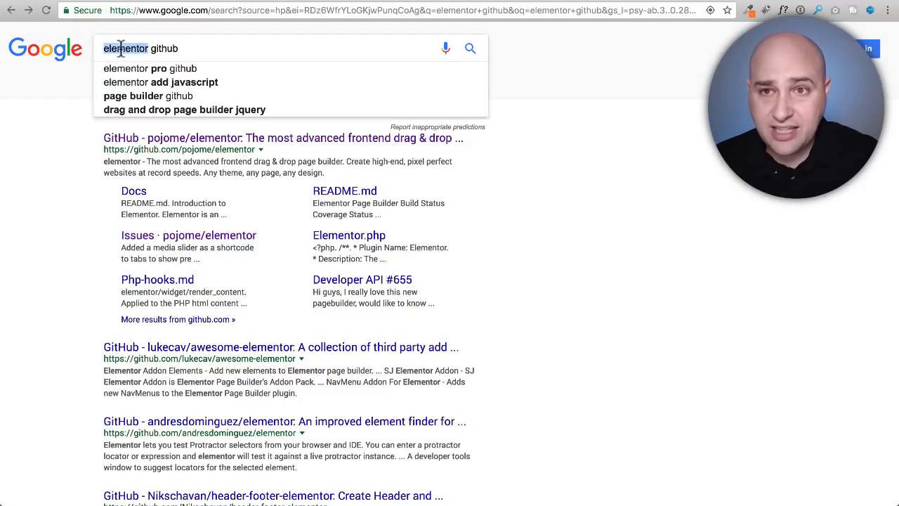
{"action": "type", "text": "restrict content pro"}
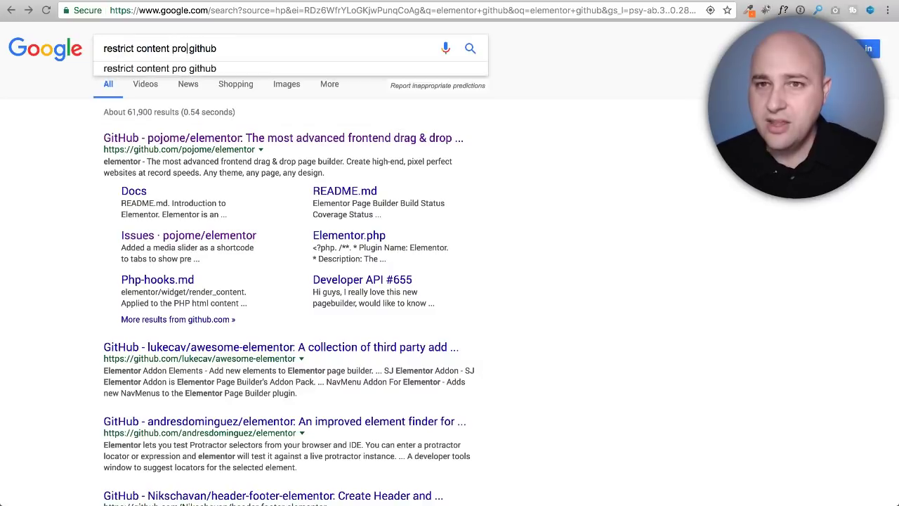
{"action": "key", "text": "Return"}
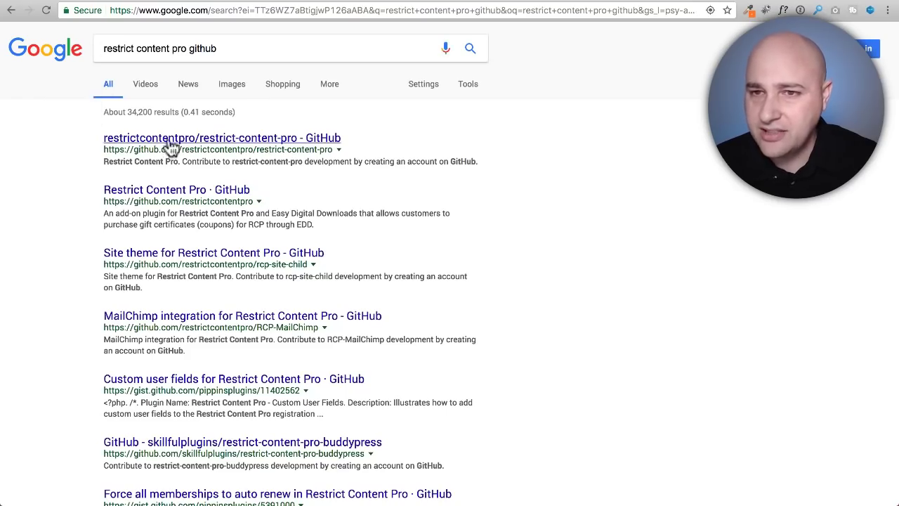
{"action": "left_click", "coordinate": [244, 138]}
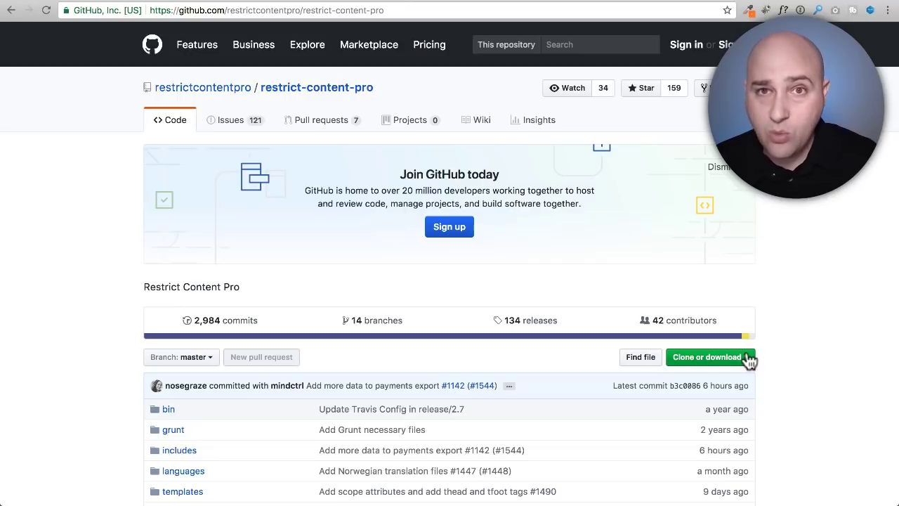
- Switch to the localsync.io page and the Local app, and look through the list of local sites
{"action": "left_click", "coordinate": [724, 0]}
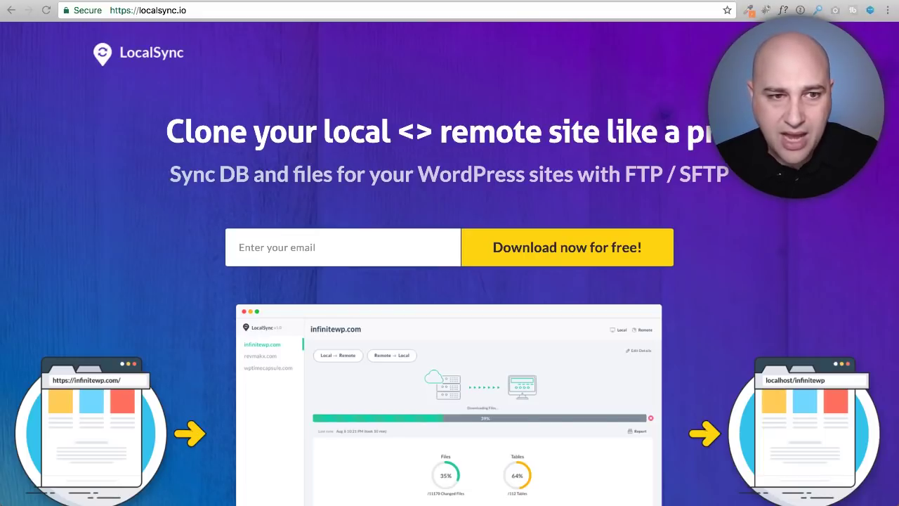
{"action": "left_click", "coordinate": [54, 114]}
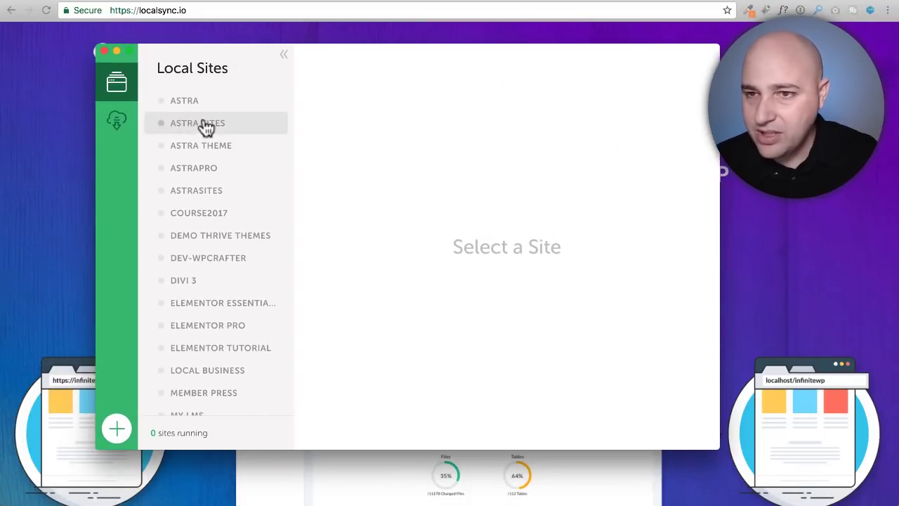
{"action": "scroll", "coordinate": [204, 140], "scroll_direction": "down", "scroll_amount": 3}
{"action": "scroll", "coordinate": [211, 231], "scroll_direction": "up", "scroll_amount": 3}
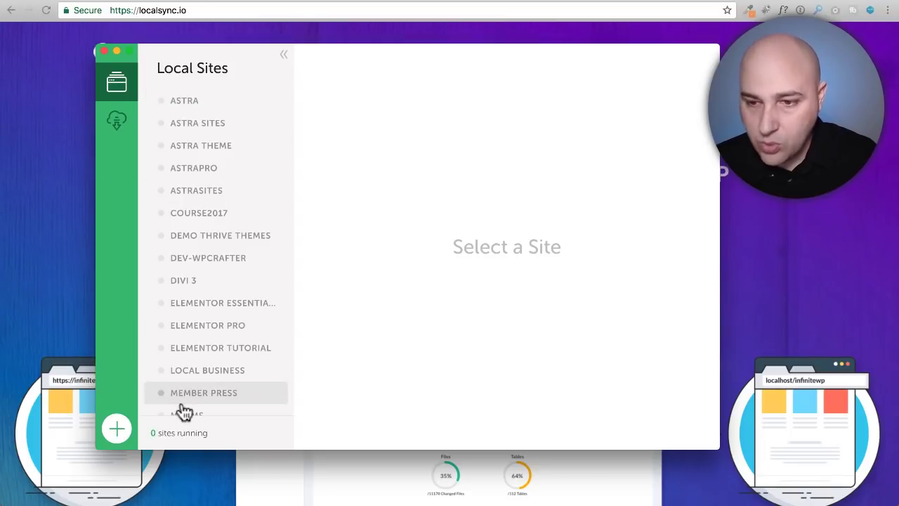
- Start a new local site named "Elementor Inline Editing" and continue to its environment setup
{"action": "left_click", "coordinate": [117, 441]}
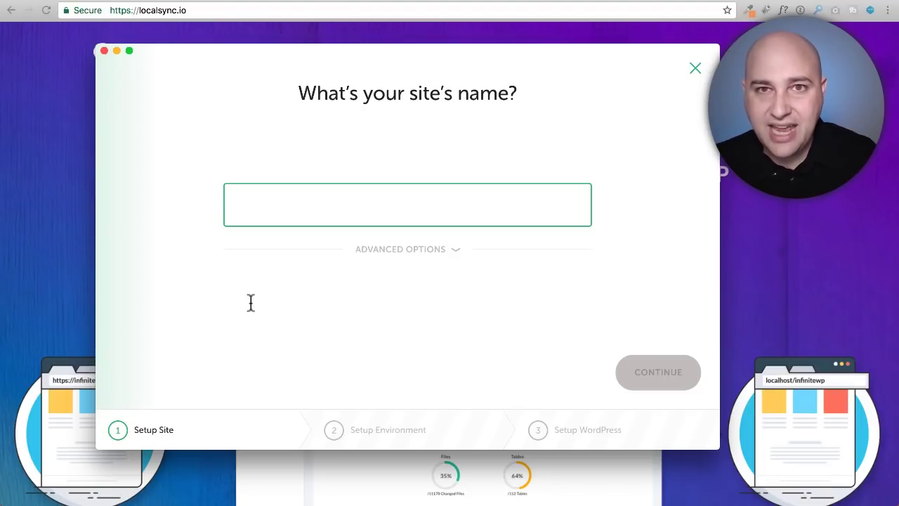
{"action": "type", "text": "Elementor Inline Editing"}
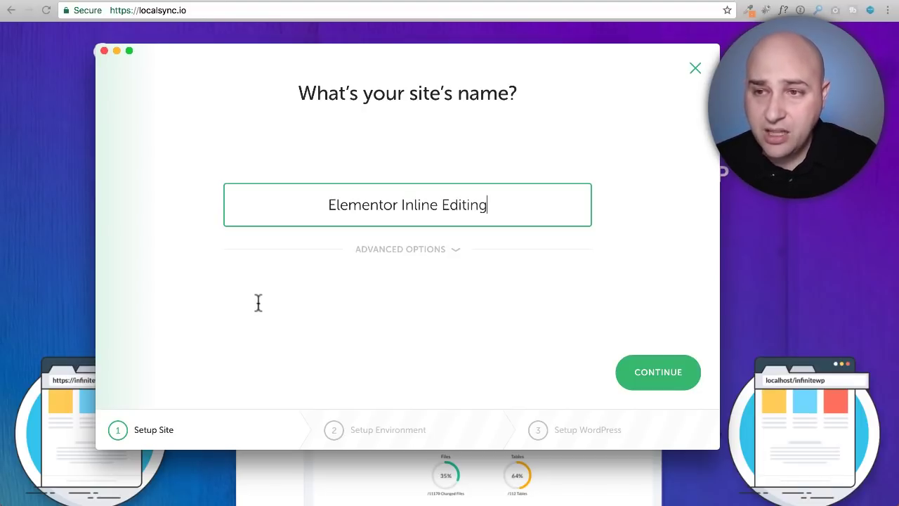
{"action": "left_click", "coordinate": [662, 378]}
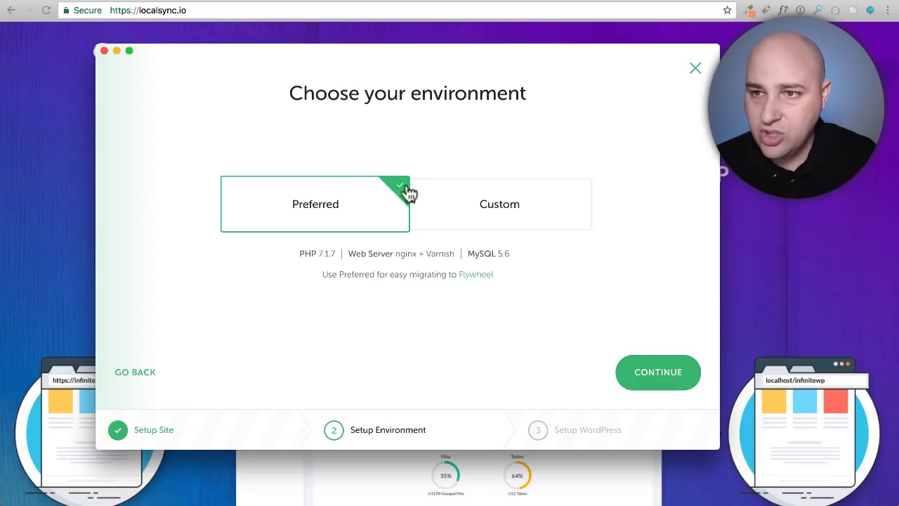
- Choose the custom environment with PHP 7.0.3, nginx and MySQL 5.6, and add the site with the prefilled WordPress account details
{"action": "left_click", "coordinate": [463, 218]}
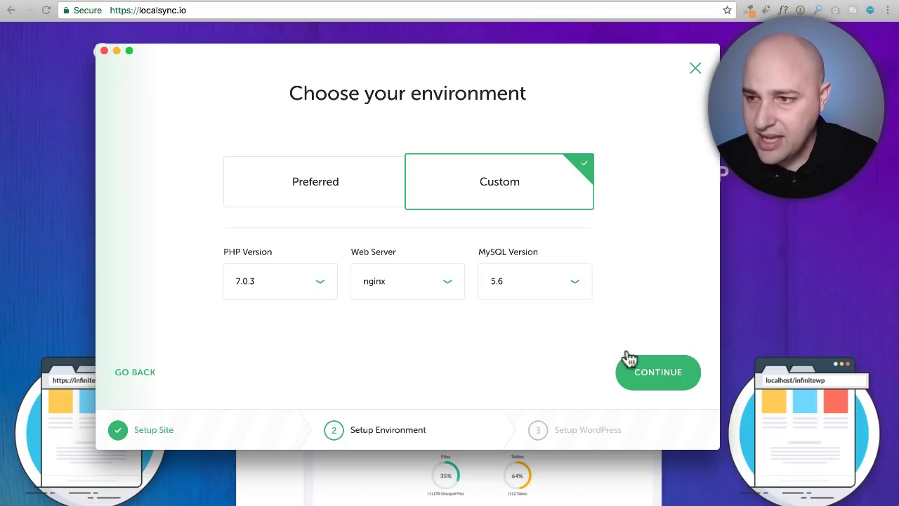
{"action": "left_click", "coordinate": [660, 373]}
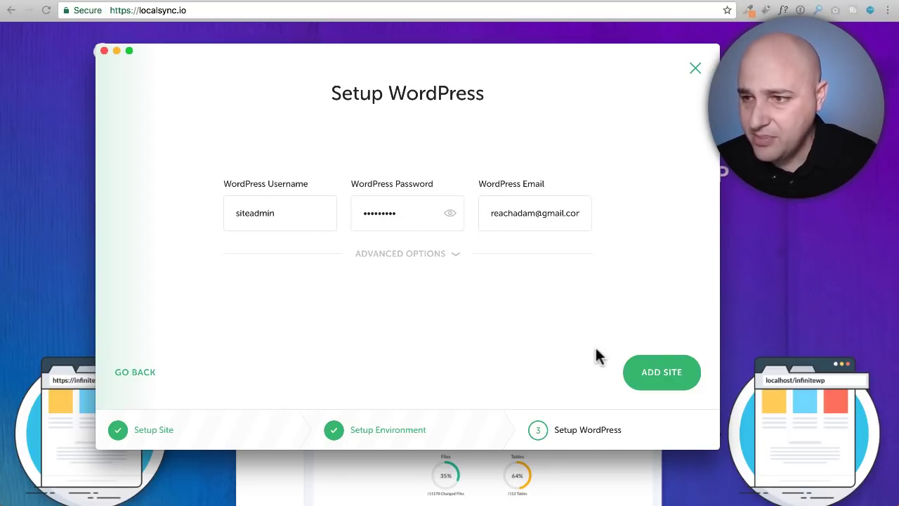
{"action": "left_click", "coordinate": [662, 372]}
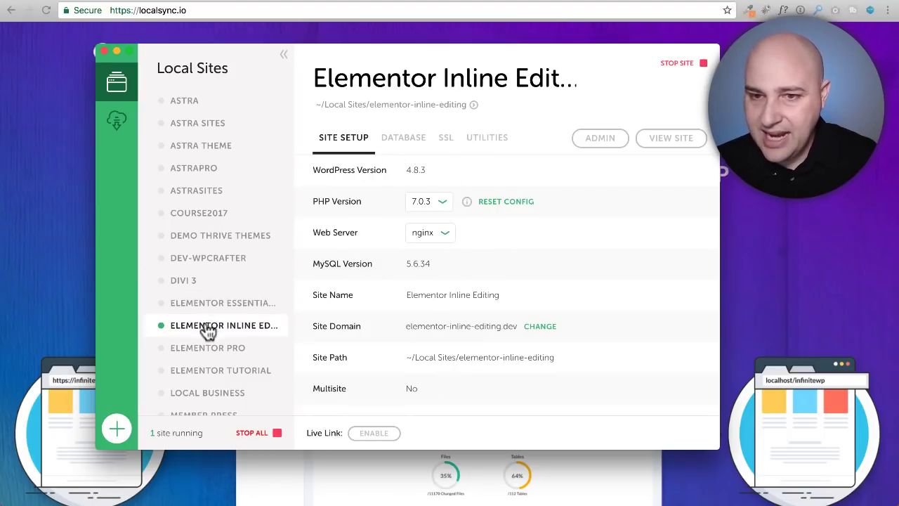
- Copy the new site's folder name from its path and open elementor-inline-editing.dev in a new browser tab
{"action": "mouse_move", "coordinate": [164, 332]}
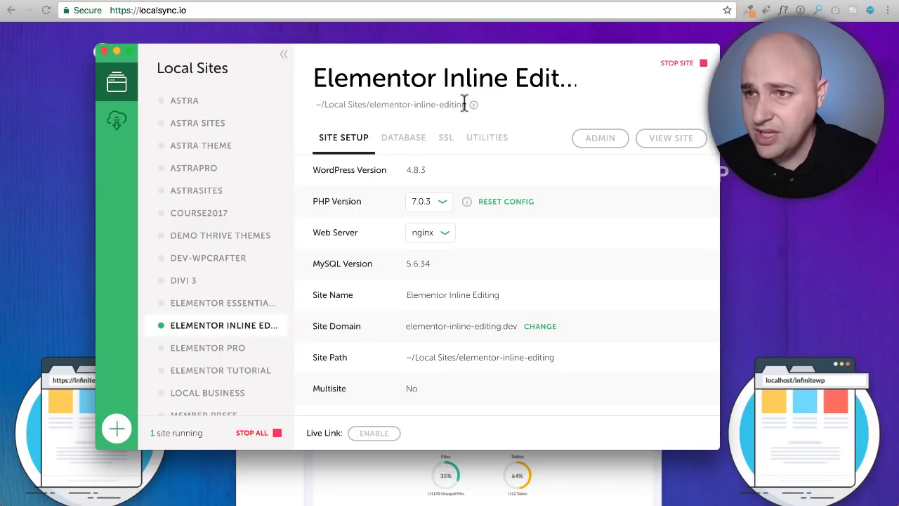
{"action": "left_click_drag", "start_coordinate": [465, 104], "coordinate": [368, 104]}
{"action": "key", "text": "super+c"}
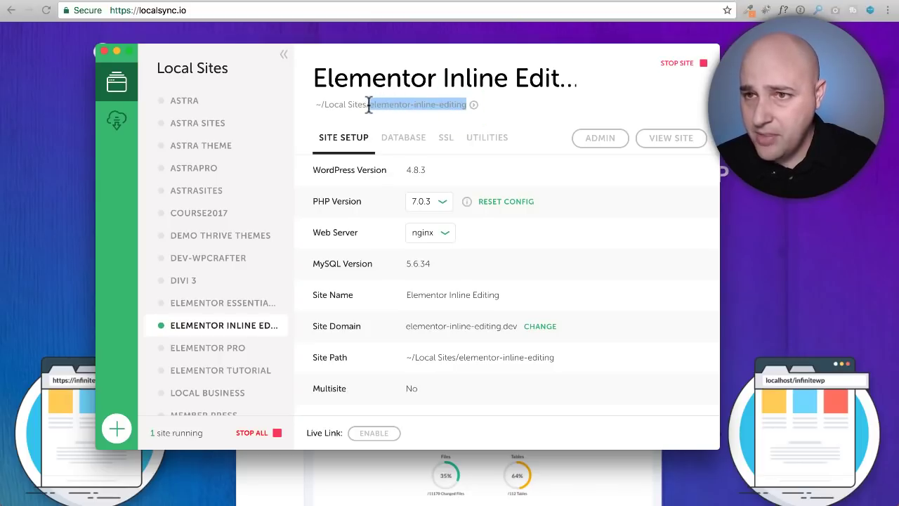
{"action": "left_click", "coordinate": [595, 129]}
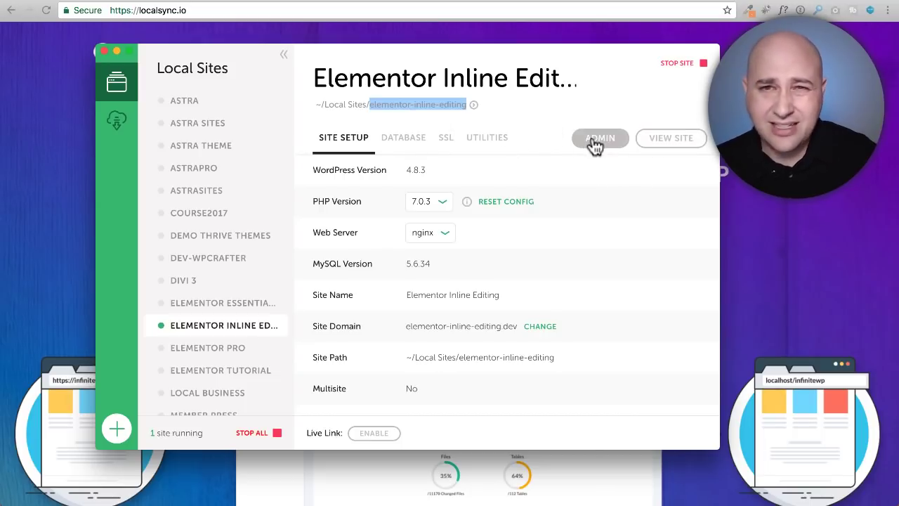
{"action": "left_click", "coordinate": [52, 93]}
{"action": "key", "text": "super+t"}
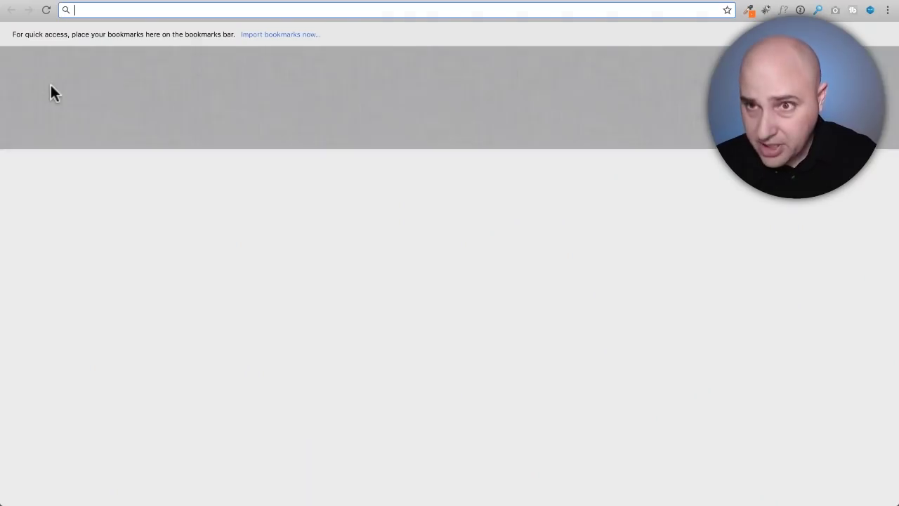
{"action": "key", "text": "super+v"}
{"action": "type", "text": ".dev"}
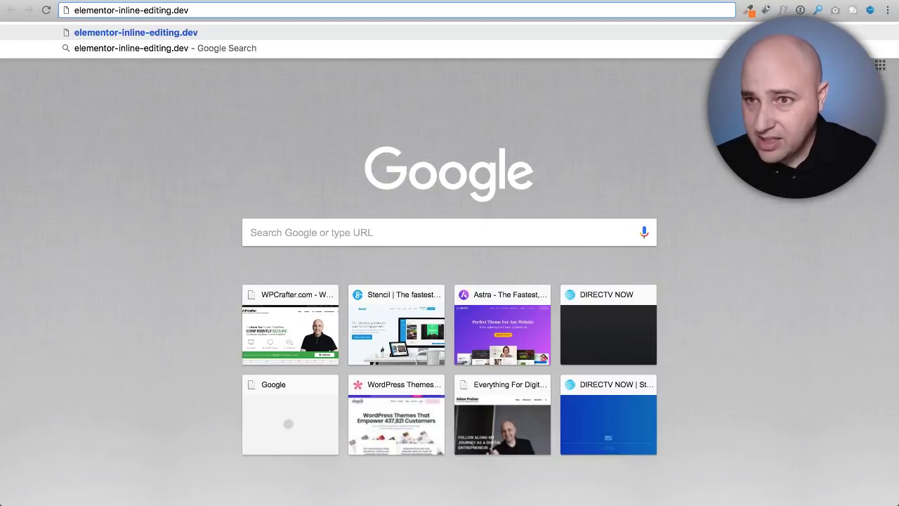
{"action": "key", "text": "Return"}
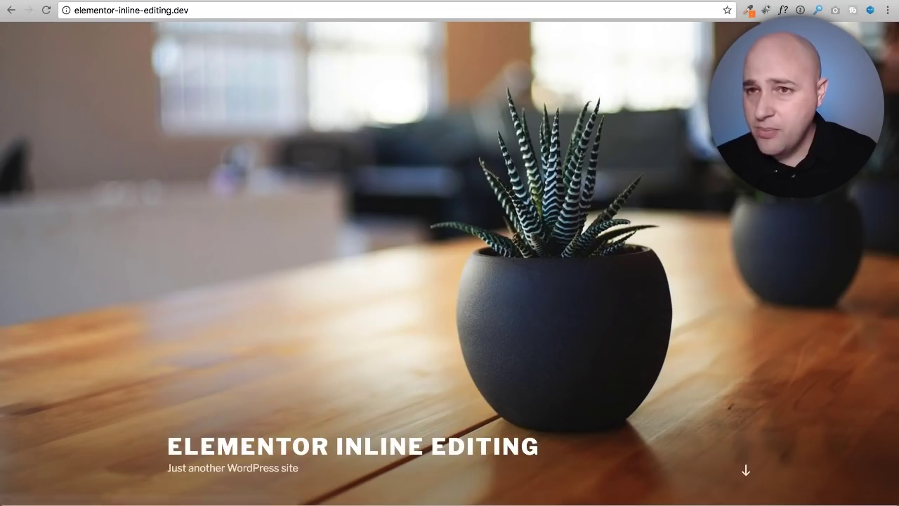
- Go to the site's /wp-admin address and log in to WordPress with the saved username and password
{"action": "left_click", "coordinate": [215, 14]}
{"action": "key", "text": "Right"}
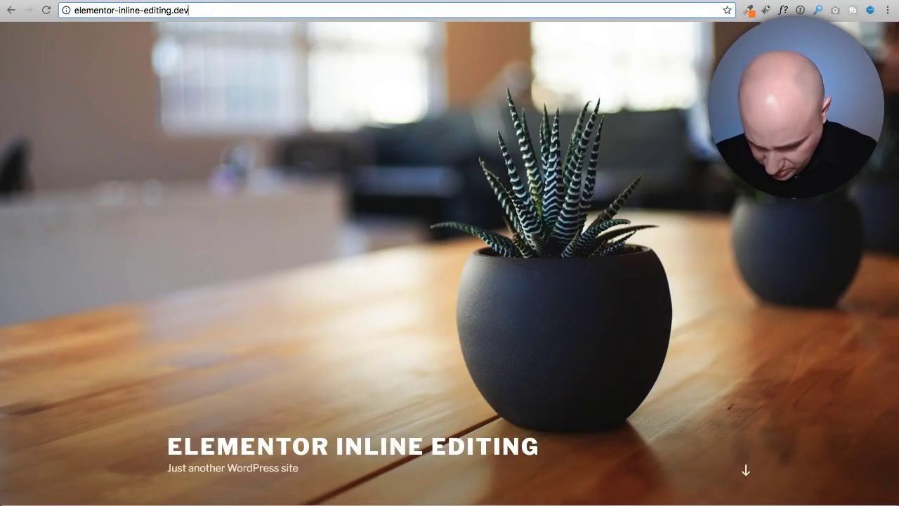
{"action": "type", "text": "/wp-adin"}
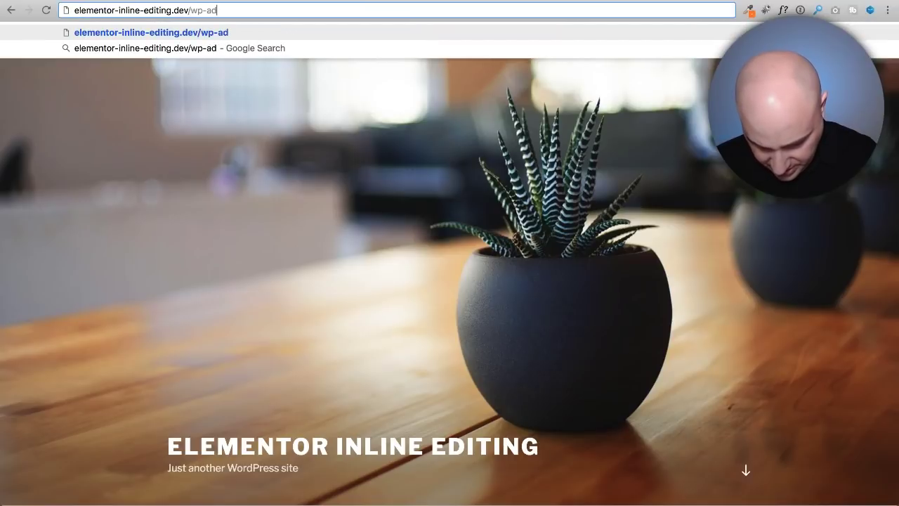
{"action": "key", "text": "BackSpace"}
{"action": "key", "text": "BackSpace"}
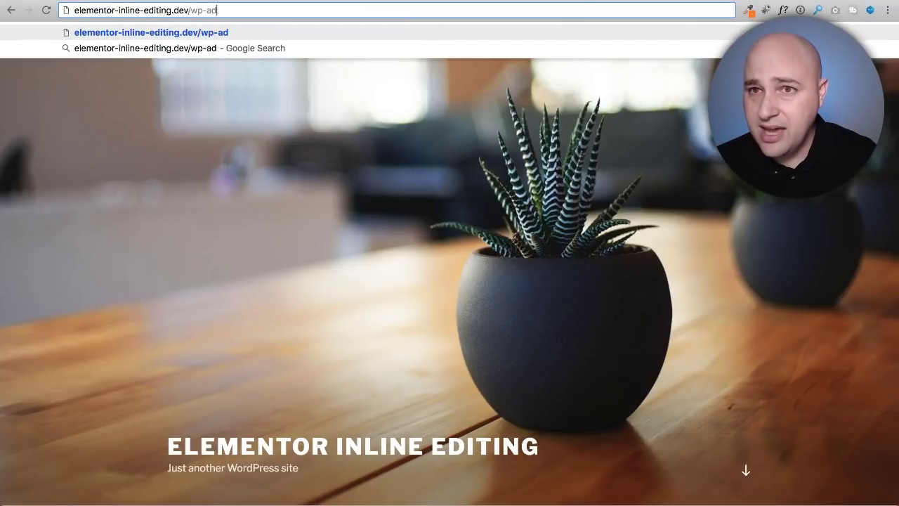
{"action": "type", "text": "min"}
{"action": "key", "text": "Return"}
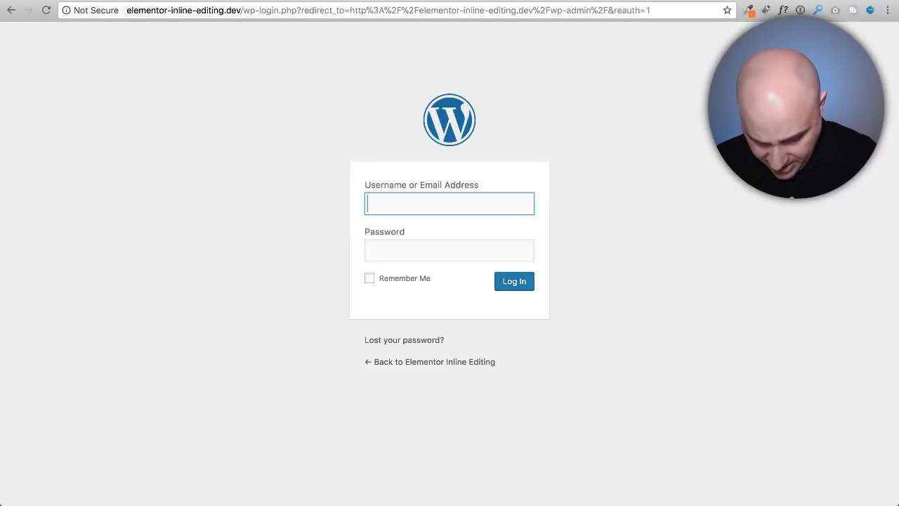
{"action": "key", "text": "super+backslash"}
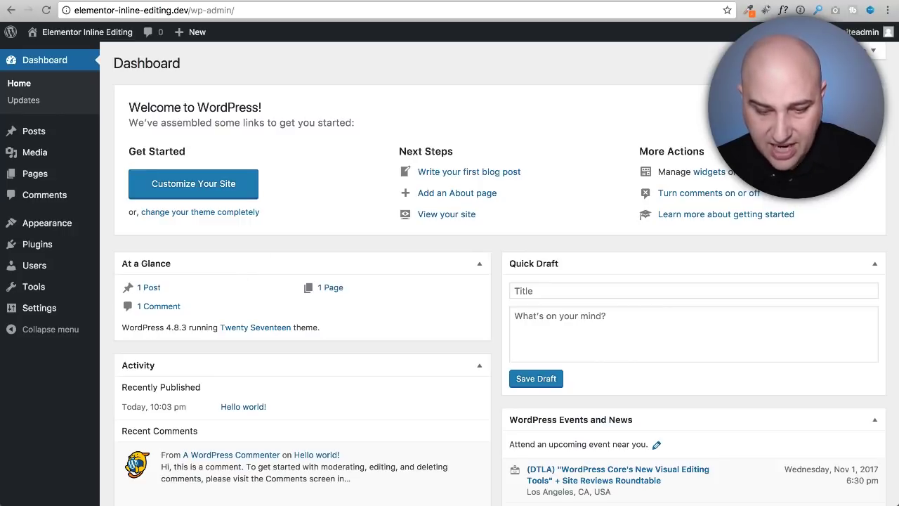
- Switch to the Local app to view the site's Live Link option, and return to the WordPress dashboard in the browser
{"action": "key", "text": "super+Tab"}
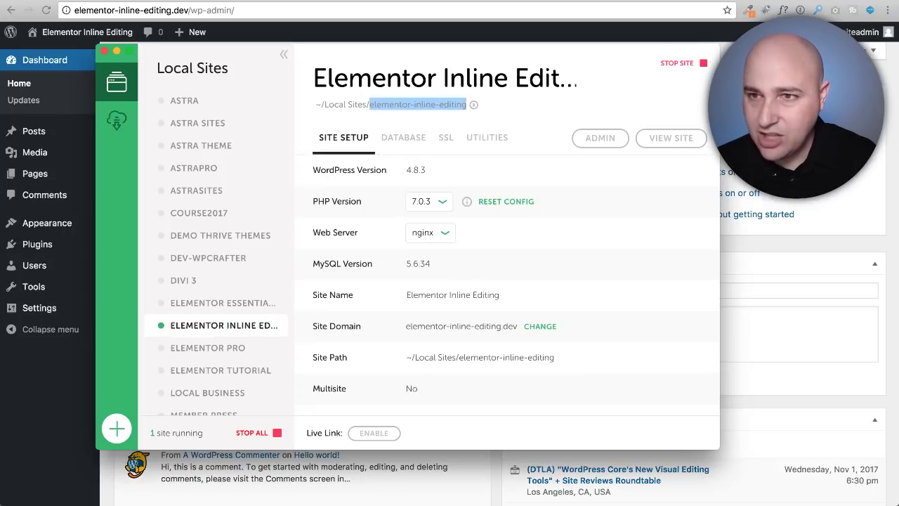
{"action": "left_click", "coordinate": [621, 100]}
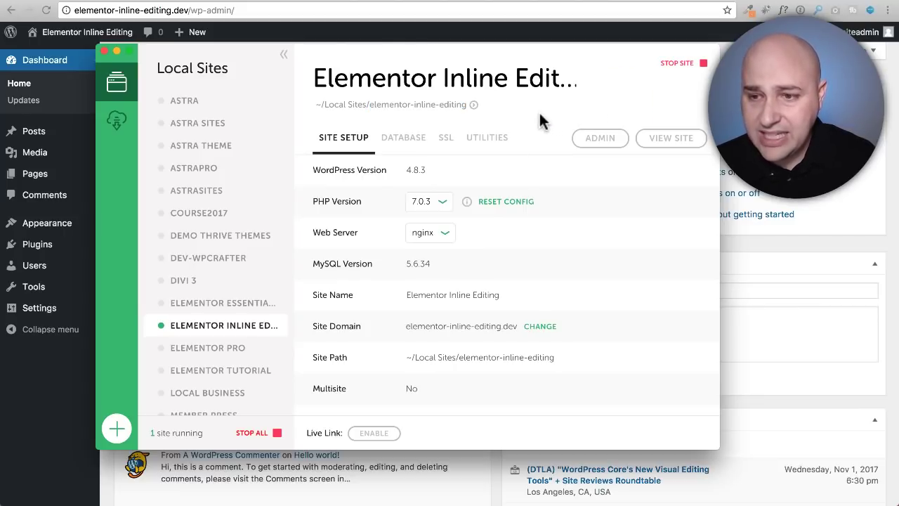
{"action": "left_click", "coordinate": [373, 433]}
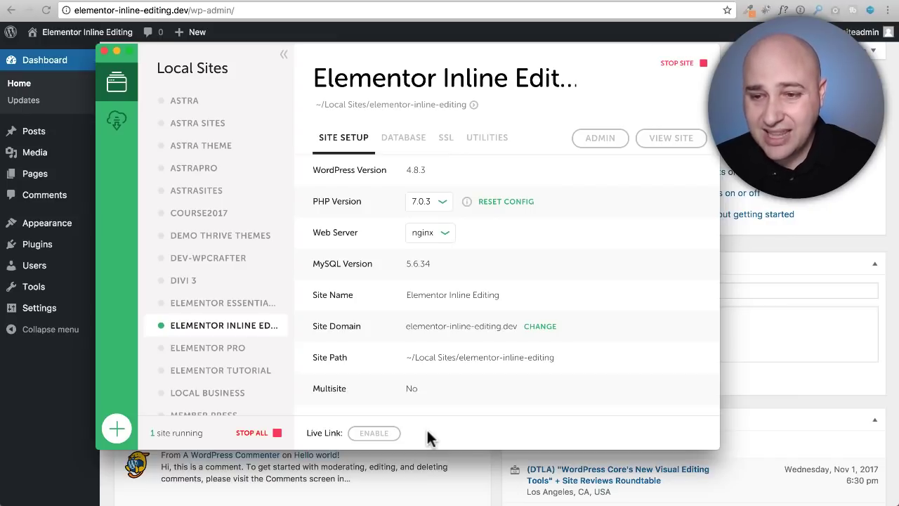
{"action": "left_click", "coordinate": [476, 476]}
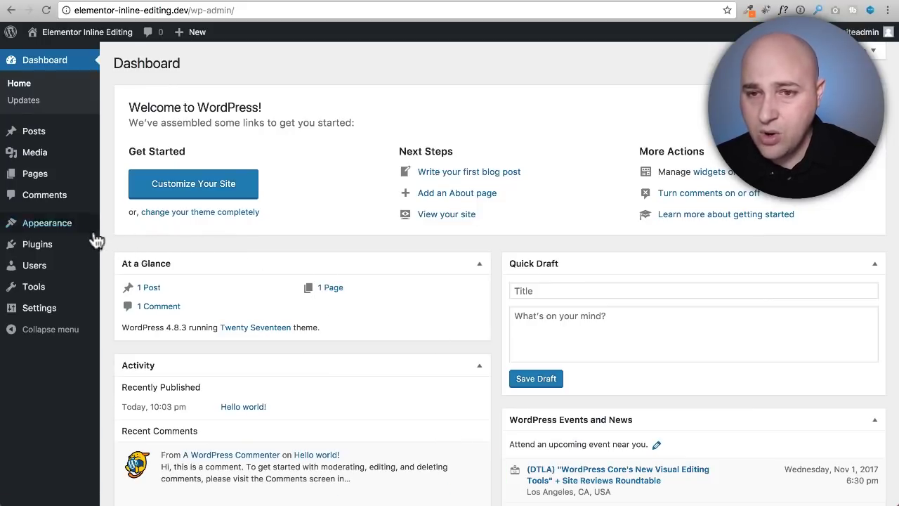
- Open the upload form for adding a new plugin and choose elementor.1.8.0-RC1.zip as the file to install
{"action": "mouse_move", "coordinate": [67, 232]}
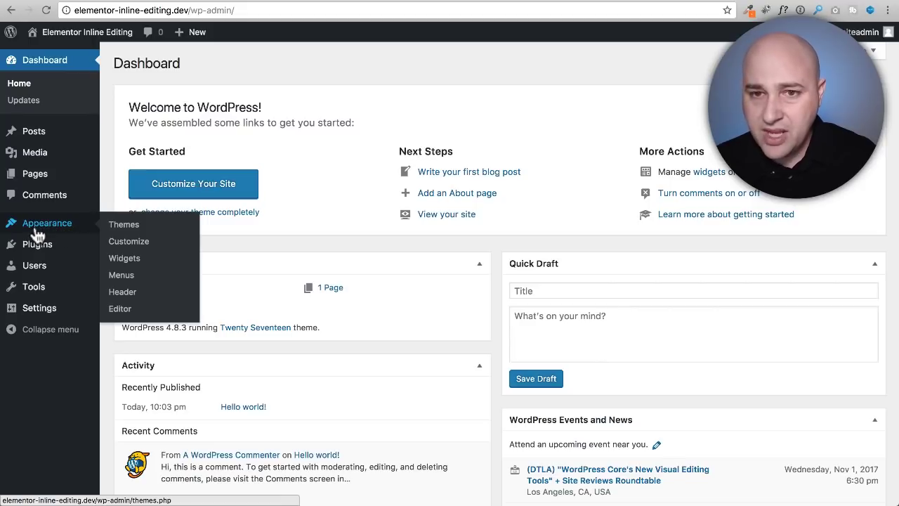
{"action": "mouse_move", "coordinate": [38, 244]}
{"action": "left_click", "coordinate": [132, 265]}
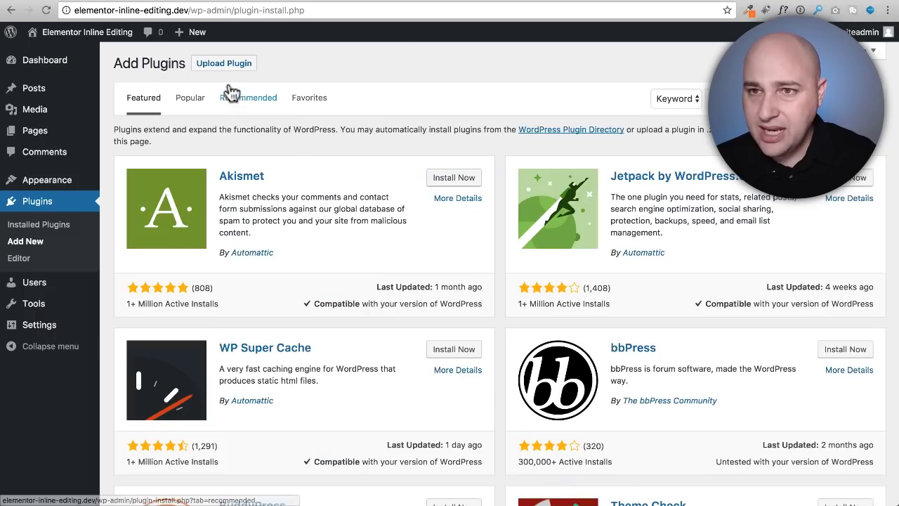
{"action": "left_click", "coordinate": [227, 65]}
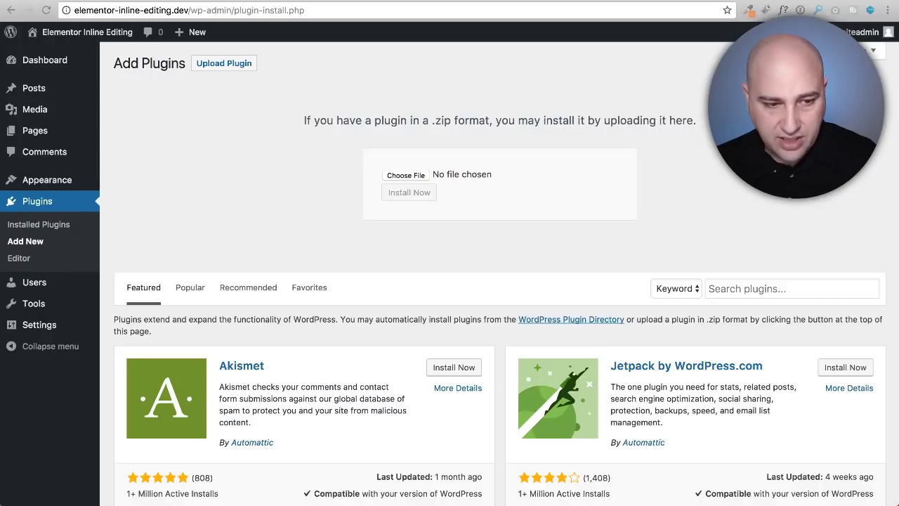
{"action": "left_click_drag", "start_coordinate": [33, 426], "coordinate": [461, 172]}
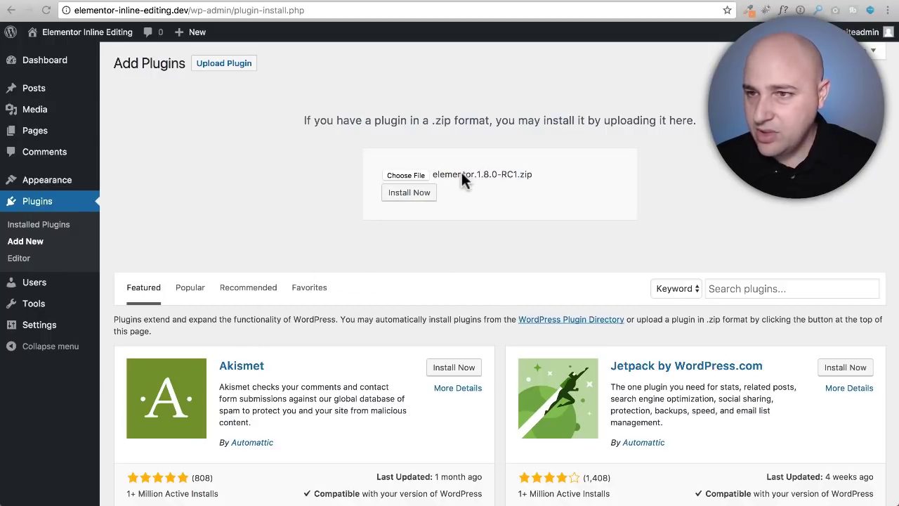
- Install and activate the uploaded Elementor plugin, and check its version in the plugin list
{"action": "left_click", "coordinate": [410, 194]}
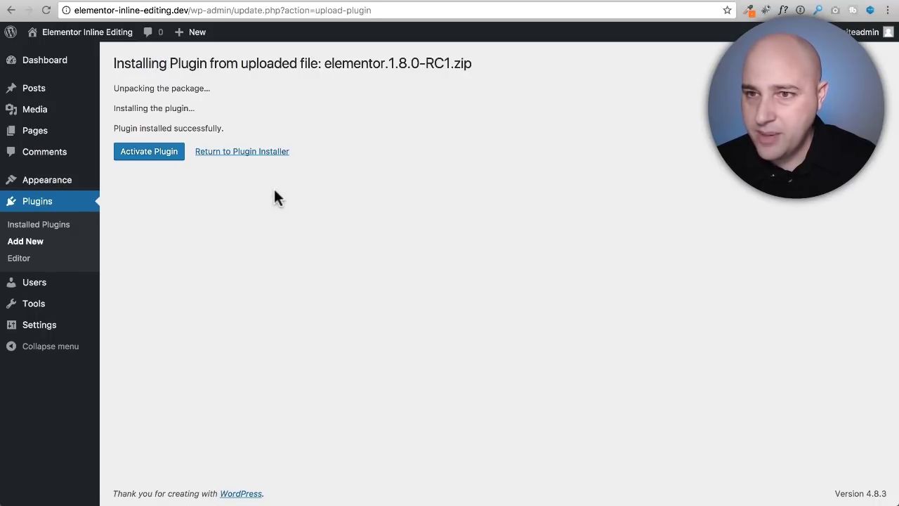
{"action": "left_click", "coordinate": [153, 153]}
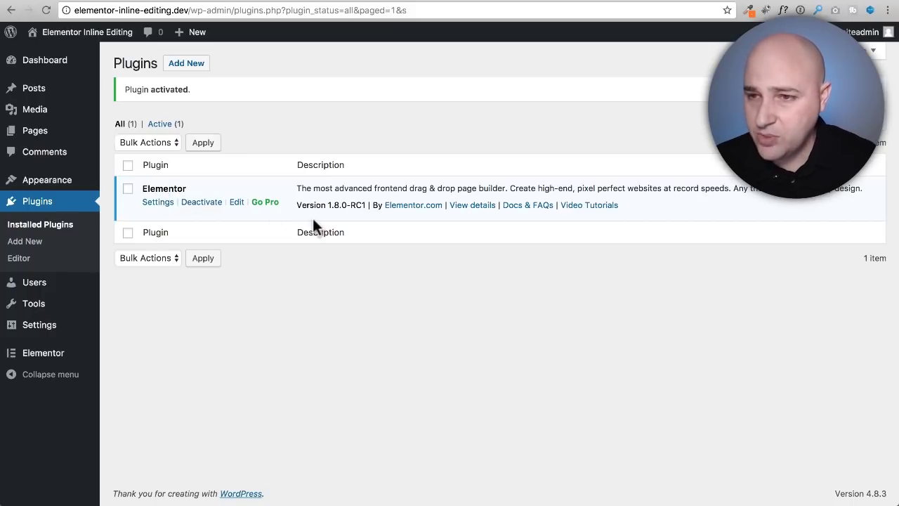
{"action": "left_click_drag", "start_coordinate": [366, 204], "coordinate": [296, 204]}
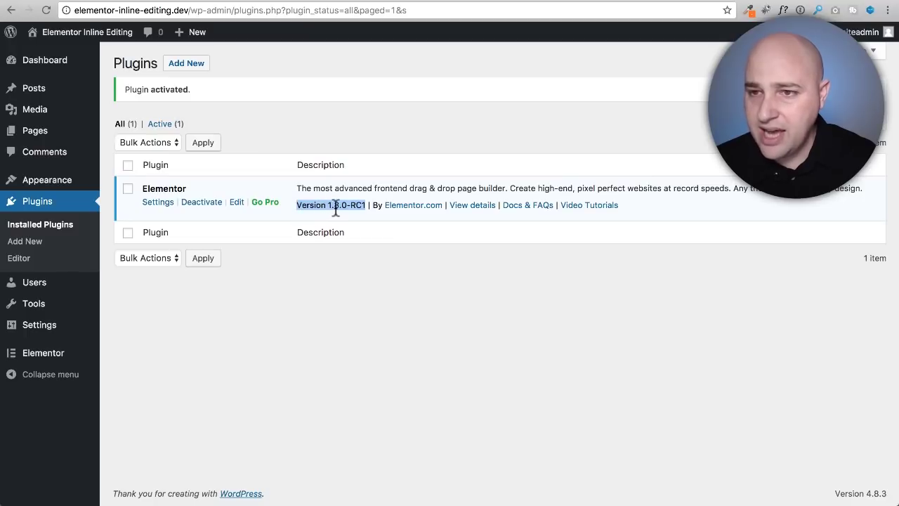
{"action": "left_click", "coordinate": [357, 205]}
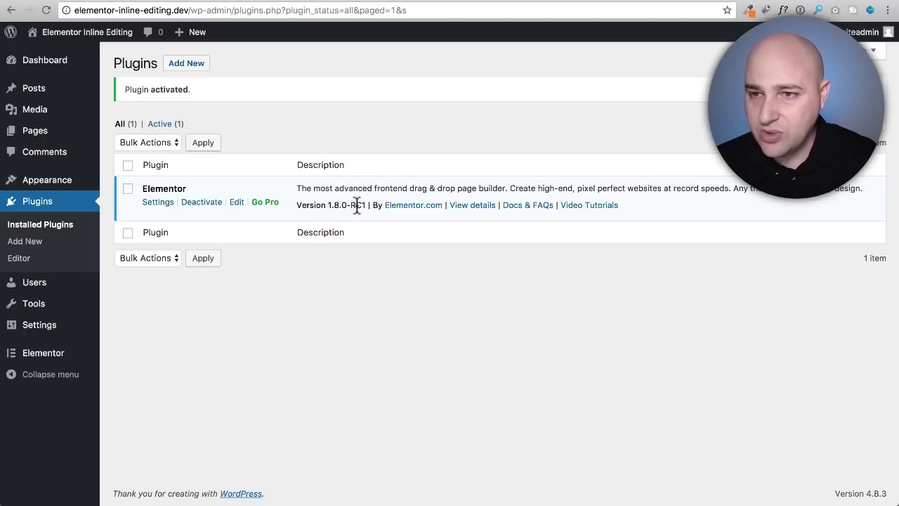
- Find the Astra theme among the popular themes, then install and activate it
{"action": "left_click", "coordinate": [60, 181]}
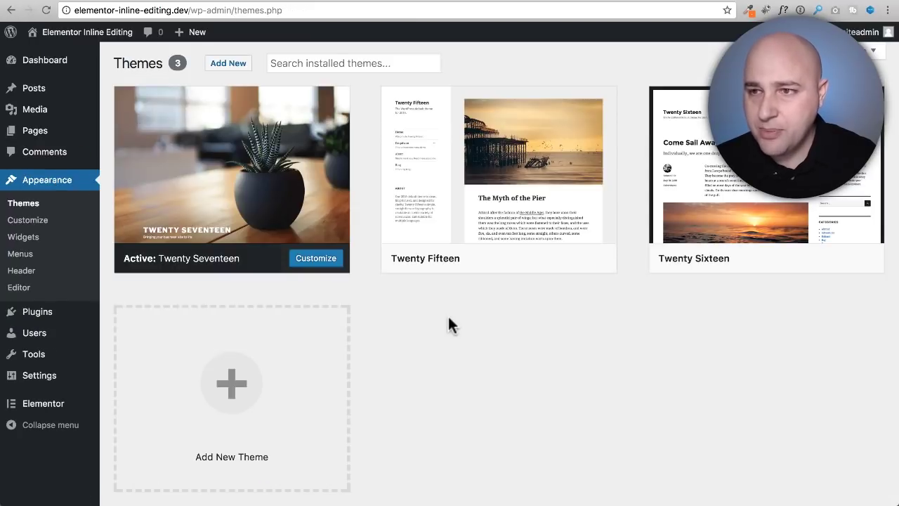
{"action": "left_click", "coordinate": [237, 65]}
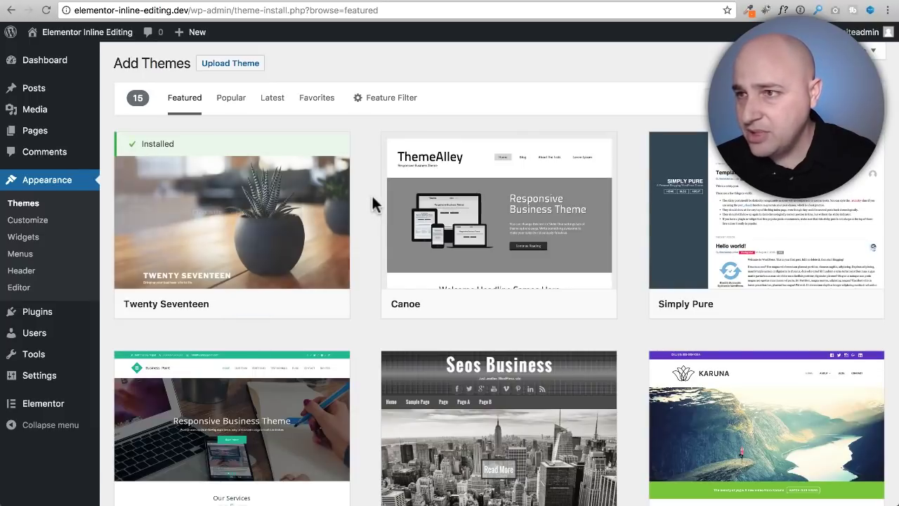
{"action": "left_click", "coordinate": [231, 100]}
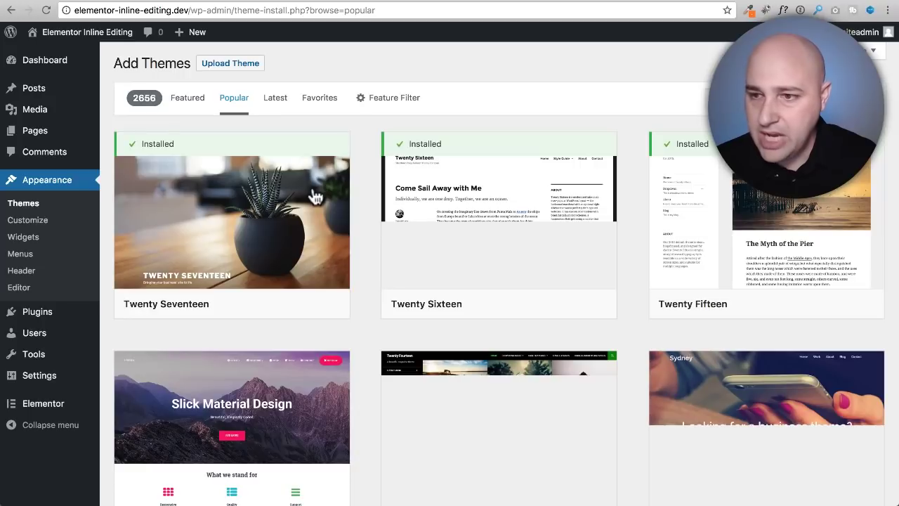
{"action": "scroll", "coordinate": [360, 205], "scroll_direction": "down", "scroll_amount": 2}
{"action": "scroll", "coordinate": [356, 200], "scroll_direction": "down", "scroll_amount": 12}
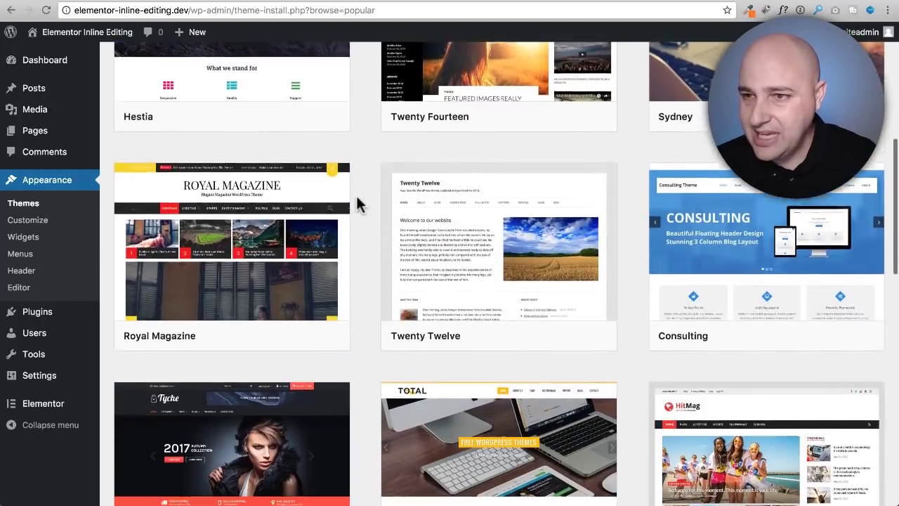
{"action": "scroll", "coordinate": [362, 189], "scroll_direction": "down", "scroll_amount": 6}
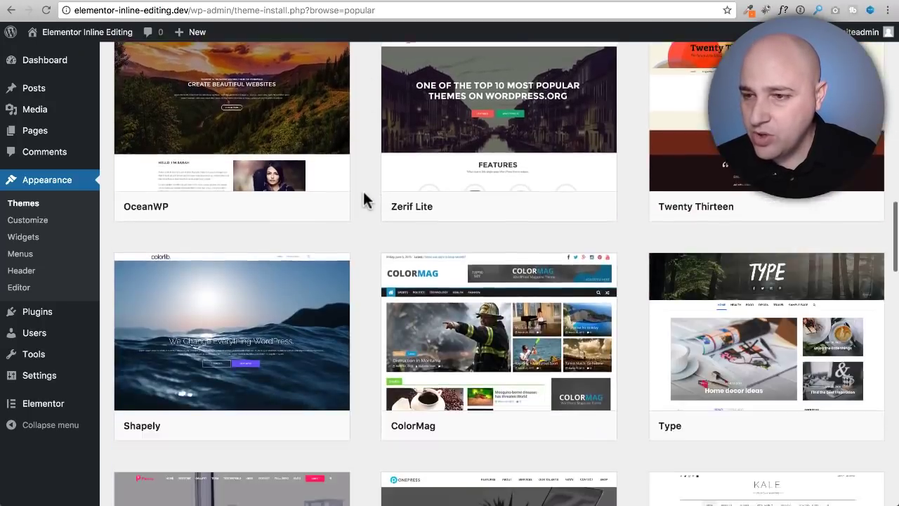
{"action": "scroll", "coordinate": [362, 189], "scroll_direction": "down", "scroll_amount": 3}
{"action": "scroll", "coordinate": [363, 198], "scroll_direction": "down", "scroll_amount": 2}
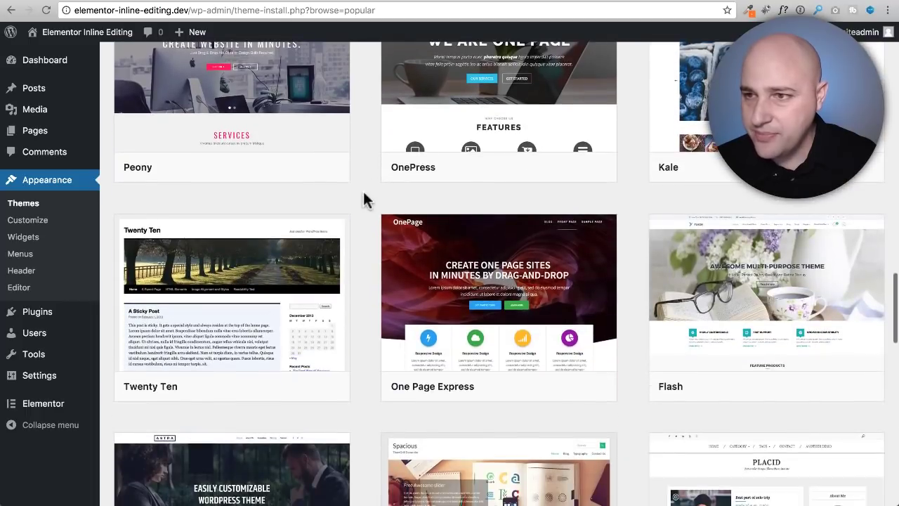
{"action": "scroll", "coordinate": [363, 198], "scroll_direction": "down", "scroll_amount": 4}
{"action": "scroll", "coordinate": [363, 198], "scroll_direction": "down", "scroll_amount": 5}
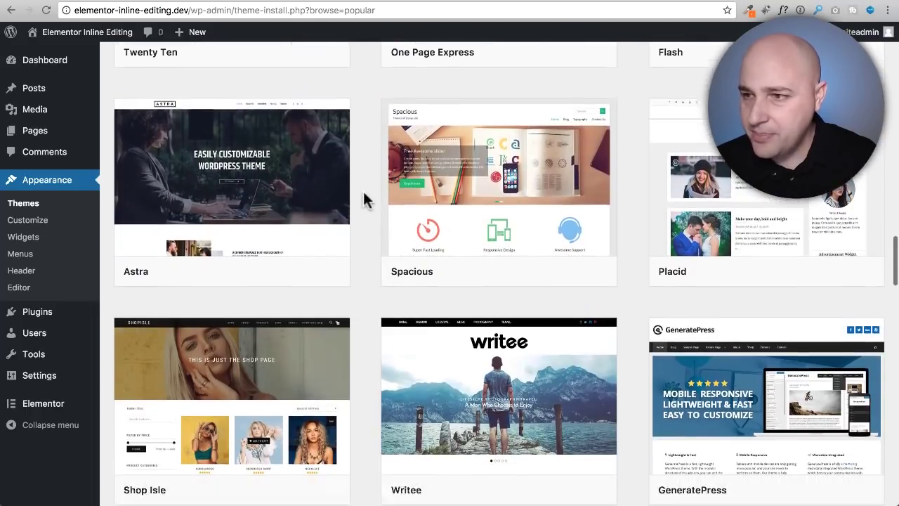
{"action": "scroll", "coordinate": [363, 199], "scroll_direction": "down", "scroll_amount": 6}
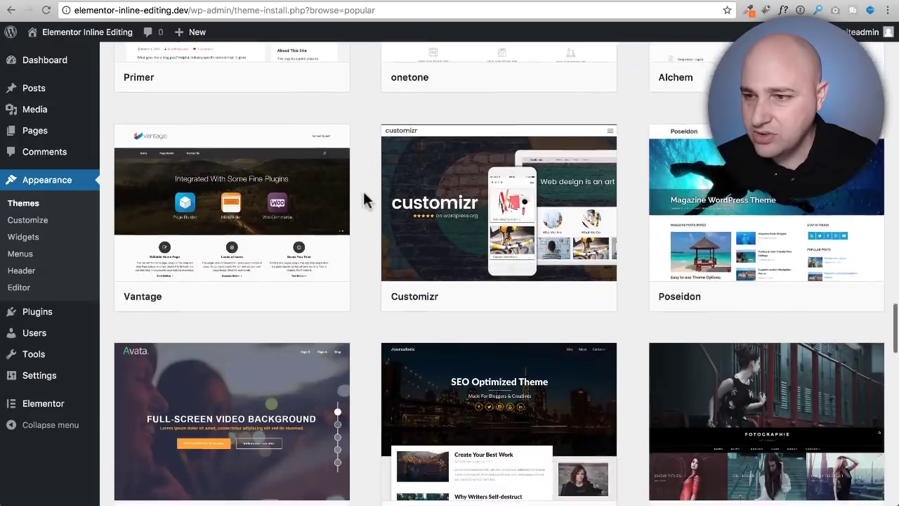
{"action": "scroll", "coordinate": [363, 199], "scroll_direction": "up", "scroll_amount": 11}
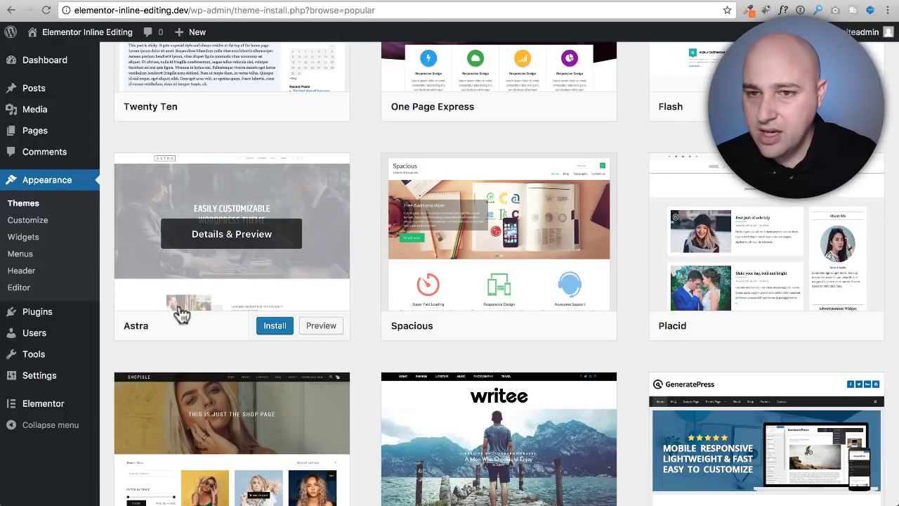
{"action": "left_click", "coordinate": [269, 330]}
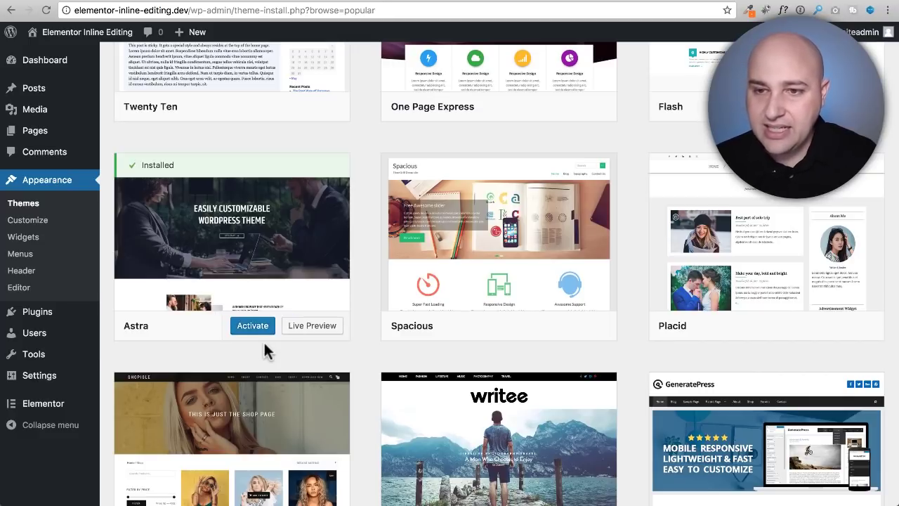
{"action": "left_click", "coordinate": [253, 327]}
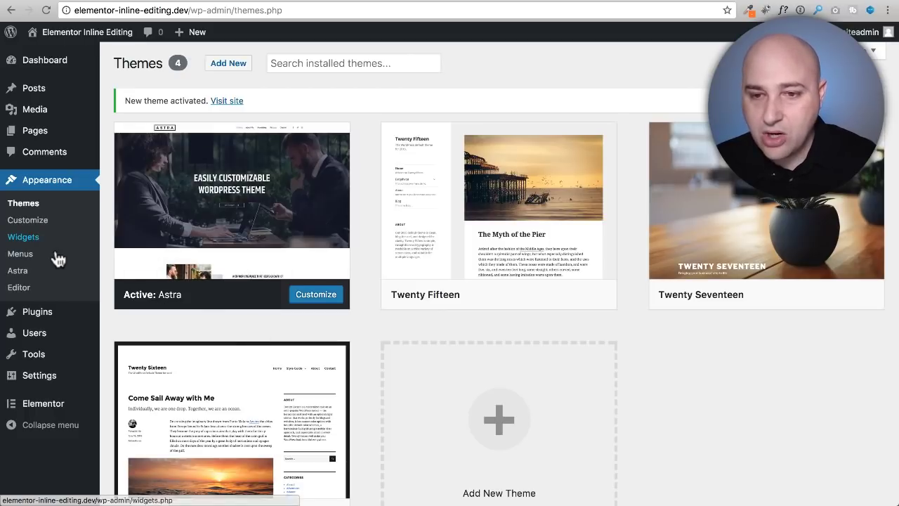
- Create a new page titled Home and publish it
{"action": "left_click", "coordinate": [35, 129]}
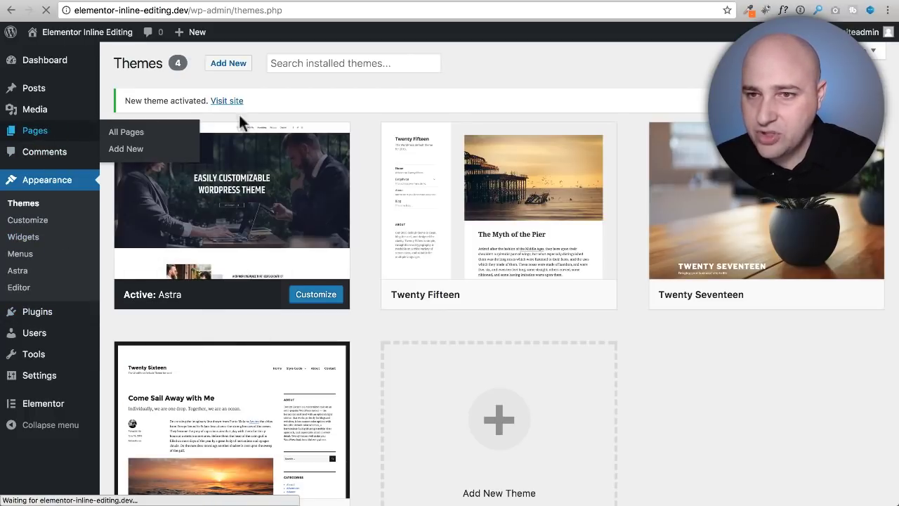
{"action": "left_click", "coordinate": [177, 66]}
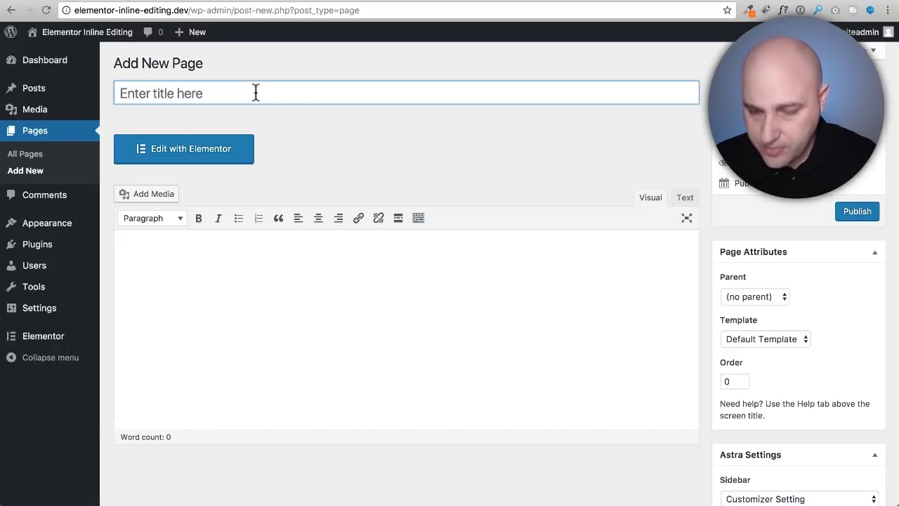
{"action": "type", "text": "Home"}
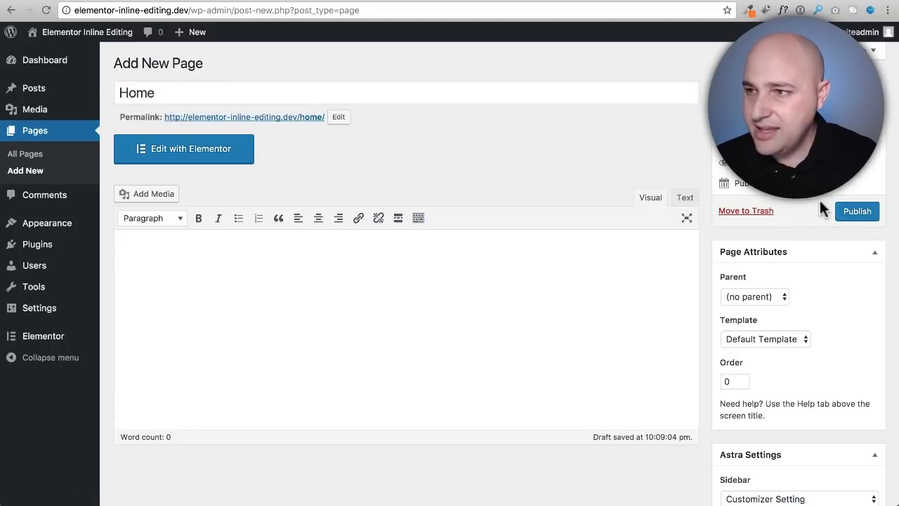
{"action": "left_click", "coordinate": [857, 212]}
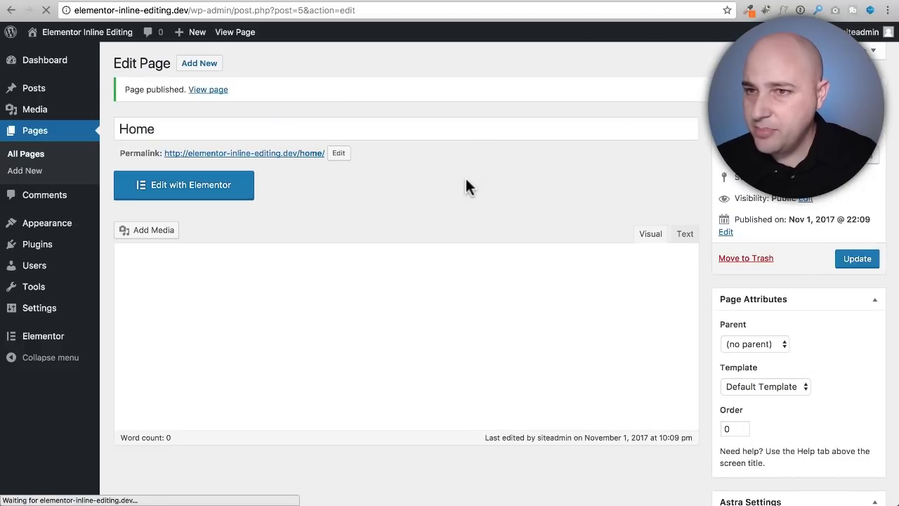
- Open the Home page in the Elementor editor and add a Heading widget to the empty page
{"action": "left_click", "coordinate": [199, 190]}
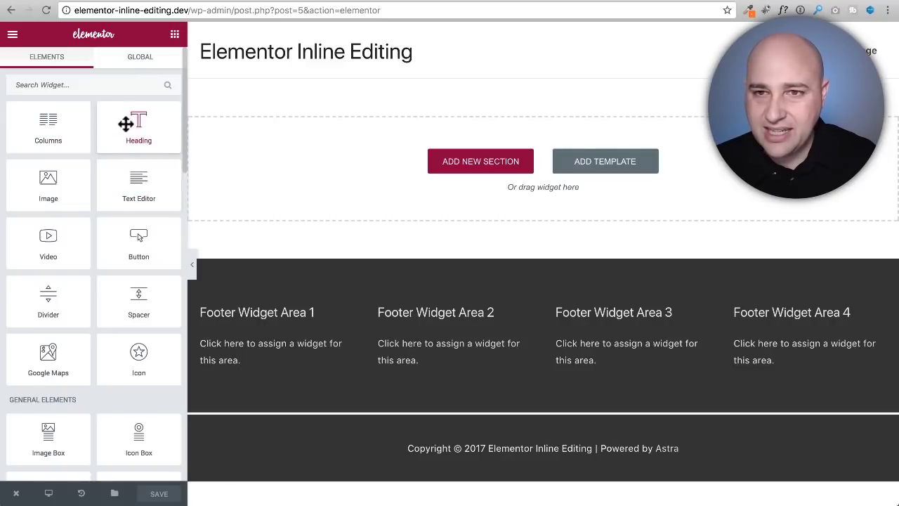
{"action": "left_click_drag", "start_coordinate": [134, 128], "coordinate": [421, 155]}
- Select the words "heading" and "element" directly in the on-page heading to view the inline formatting options
{"action": "left_click", "coordinate": [323, 114]}
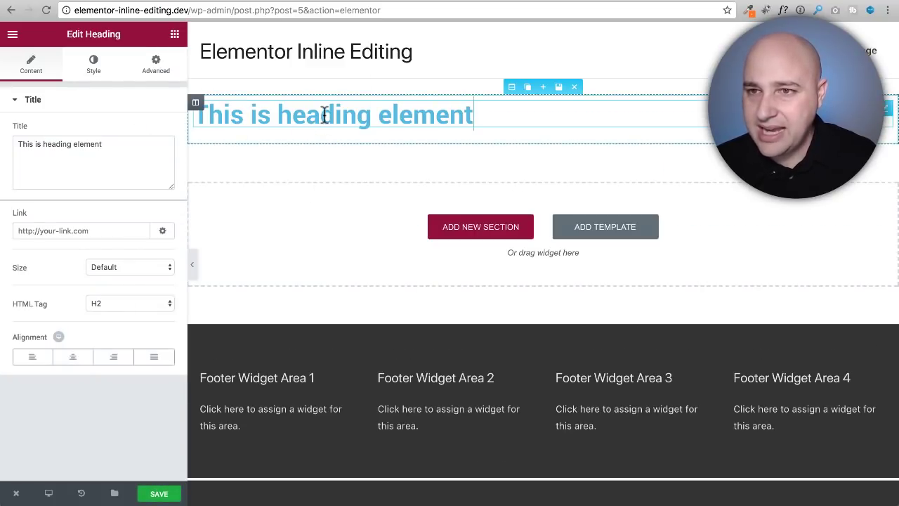
{"action": "double_click", "coordinate": [324, 115]}
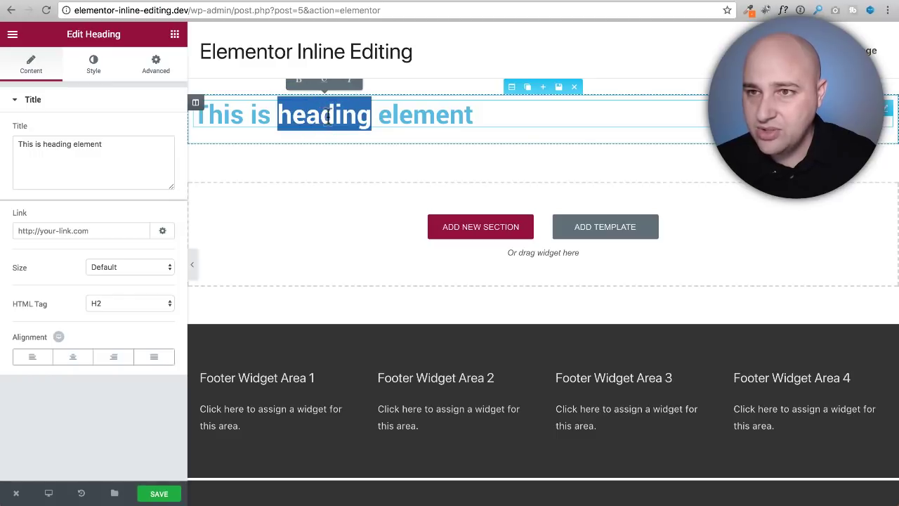
{"action": "left_click", "coordinate": [398, 121]}
{"action": "double_click", "coordinate": [459, 115]}
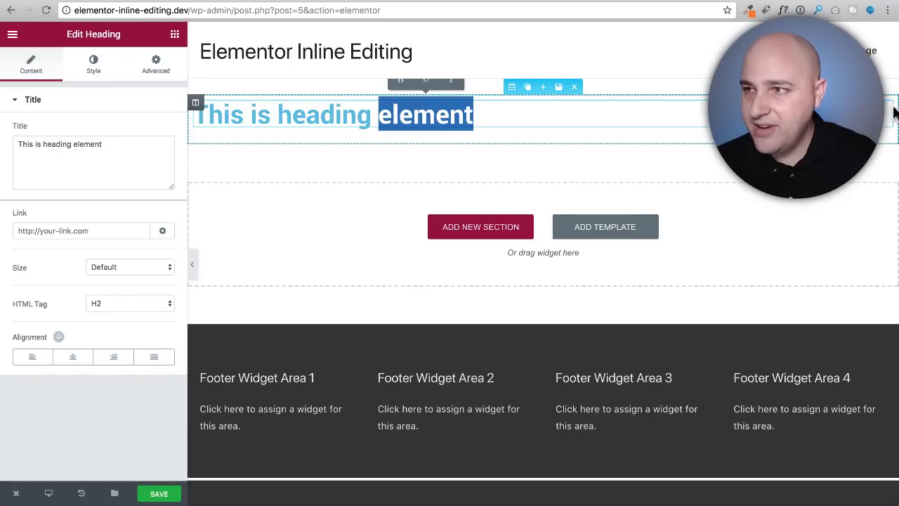
- Duplicate the heading widget three times
{"action": "key", "text": "super+d"}
{"action": "key", "text": "super+d"}
{"action": "key", "text": "super+d"}
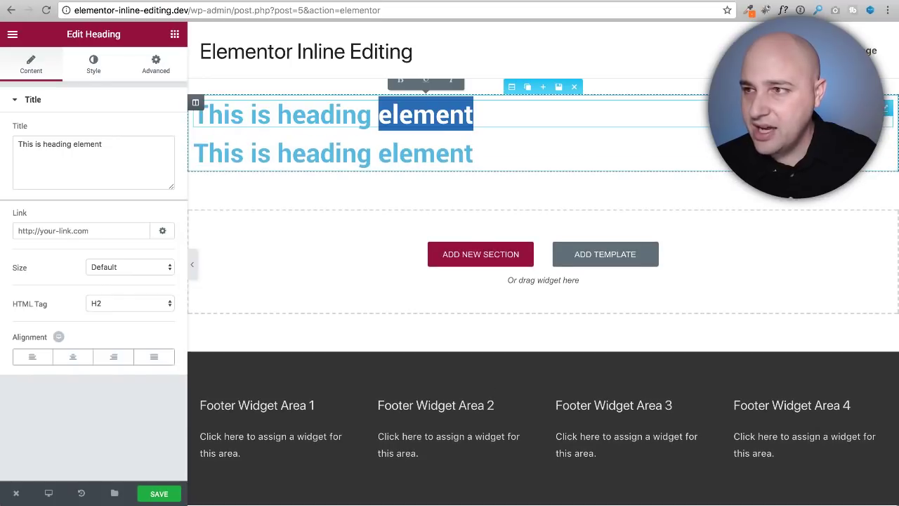
- Edit the lowest heading directly on the page, inserting "fgdfgdfgfgfg " before the word "element"
{"action": "triple_click", "coordinate": [438, 227]}
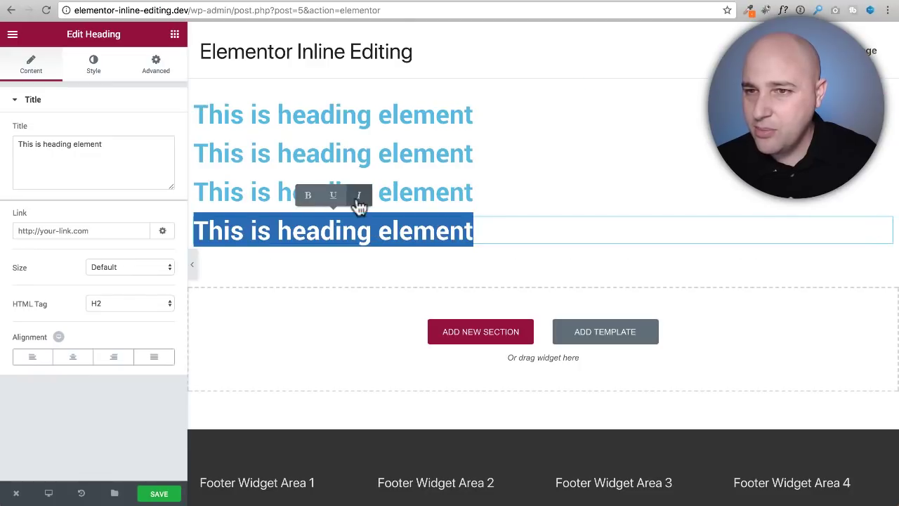
{"action": "left_click", "coordinate": [334, 229], "text": "shift"}
{"action": "left_click", "coordinate": [434, 228], "text": "shift"}
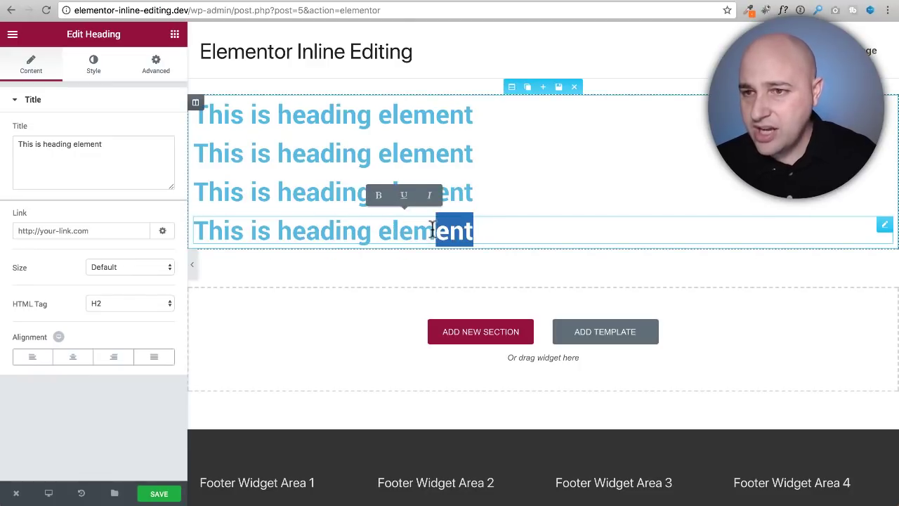
{"action": "left_click", "coordinate": [380, 229]}
{"action": "type", "text": "fgdfgdfg"}
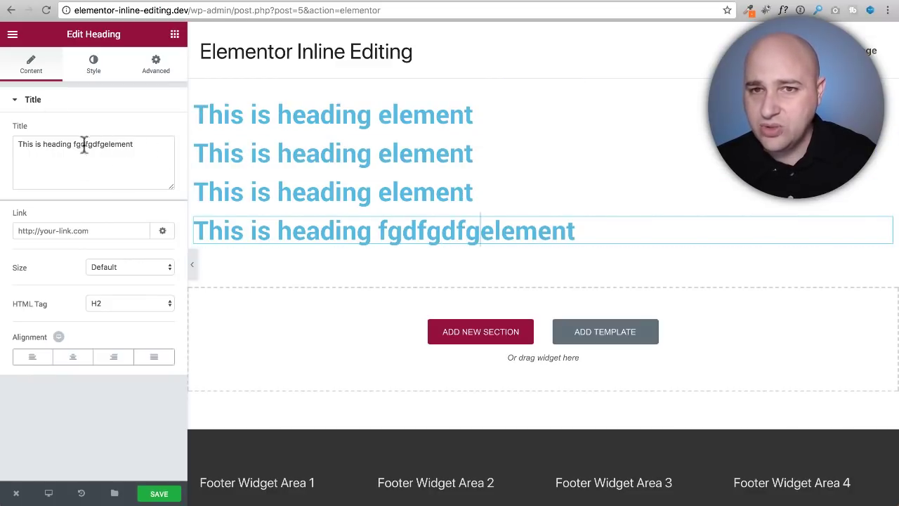
{"action": "left_click", "coordinate": [482, 231]}
{"action": "type", "text": "fgfg"}
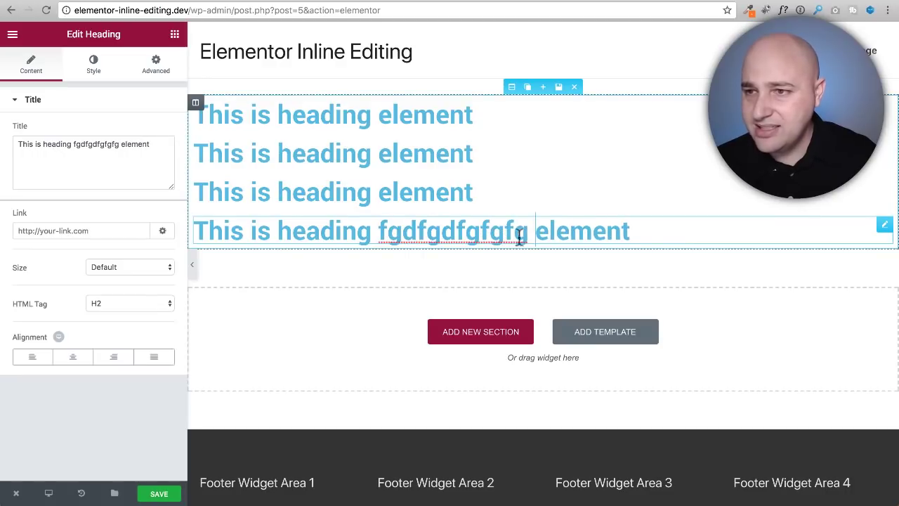
- Make the word "element" in the lowest heading bold inline, and examine the bold tags in the Title text
{"action": "double_click", "coordinate": [558, 234]}
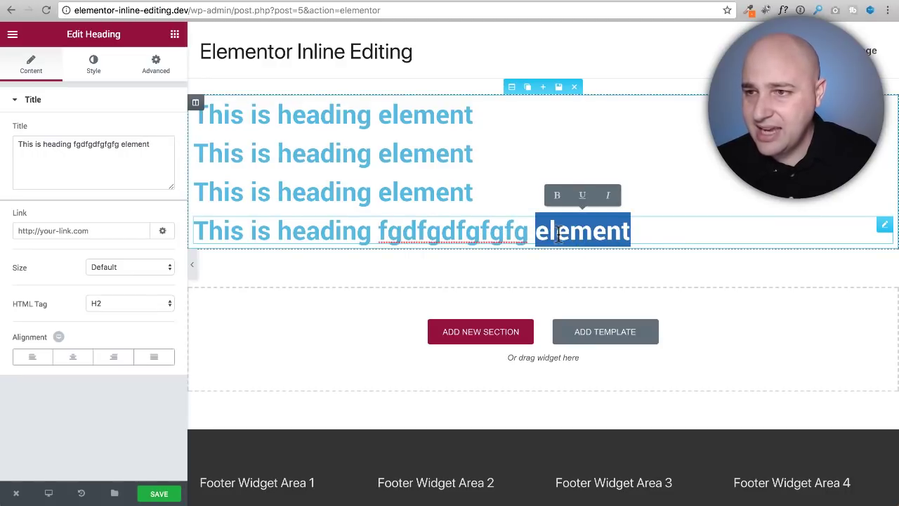
{"action": "left_click", "coordinate": [562, 200]}
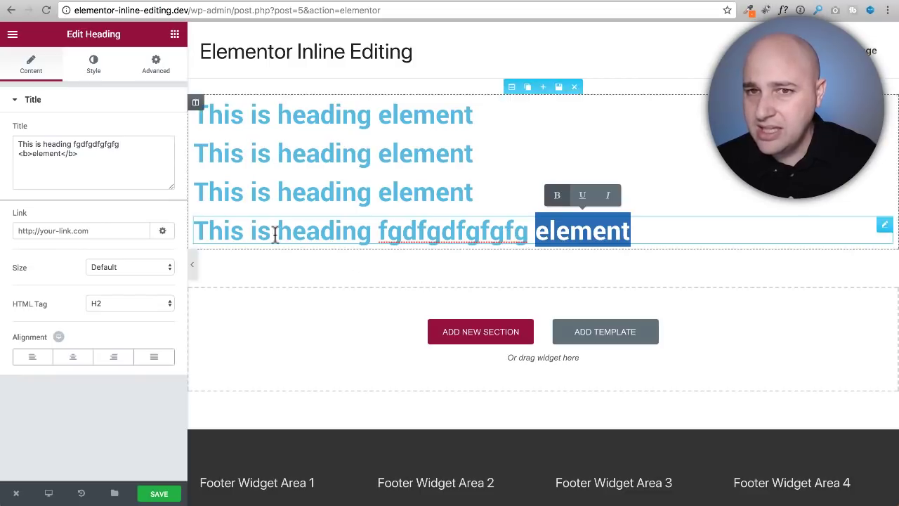
{"action": "left_click", "coordinate": [85, 156]}
{"action": "left_click_drag", "start_coordinate": [78, 153], "coordinate": [56, 153]}
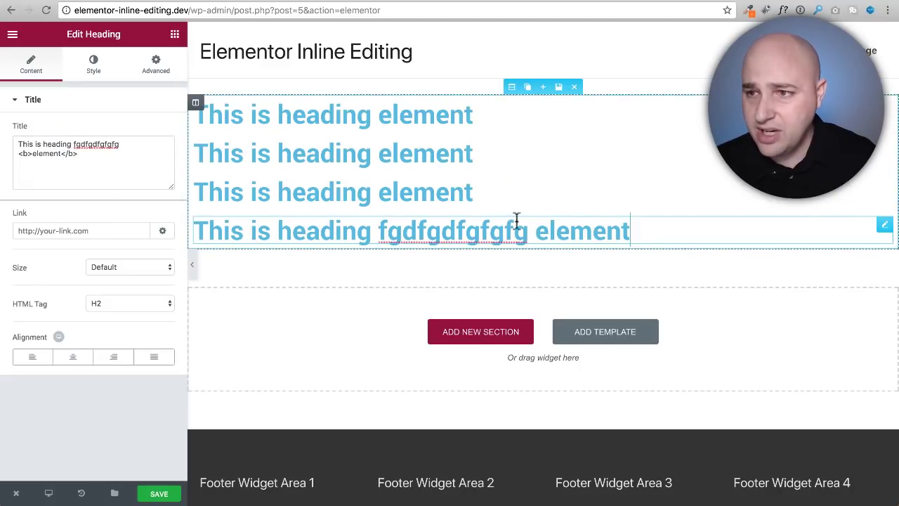
- Apply italic and underline inline to the word "element" in the lowest heading
{"action": "left_click_drag", "start_coordinate": [630, 232], "coordinate": [538, 232]}
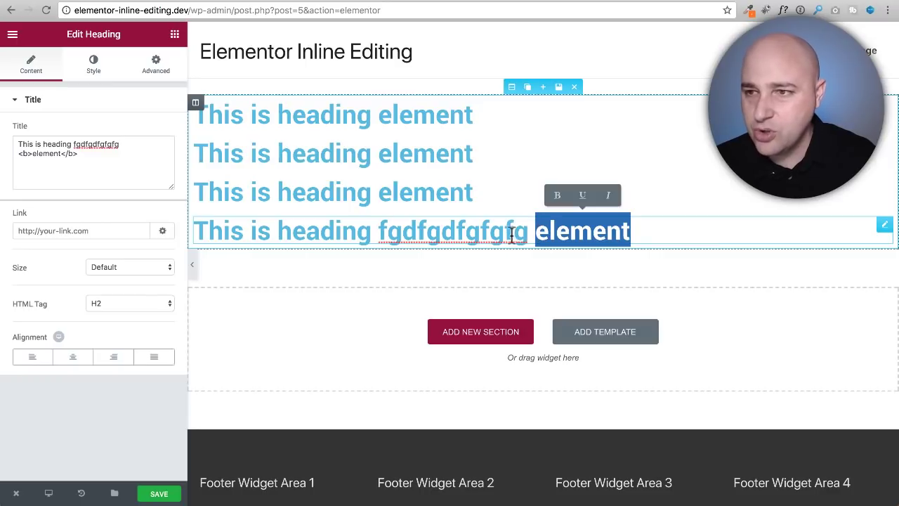
{"action": "left_click", "coordinate": [609, 196]}
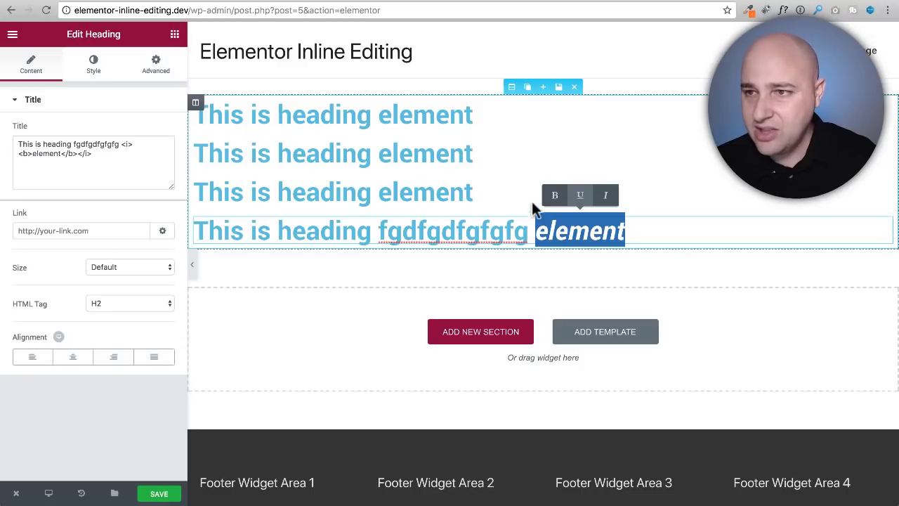
{"action": "left_click", "coordinate": [581, 199]}
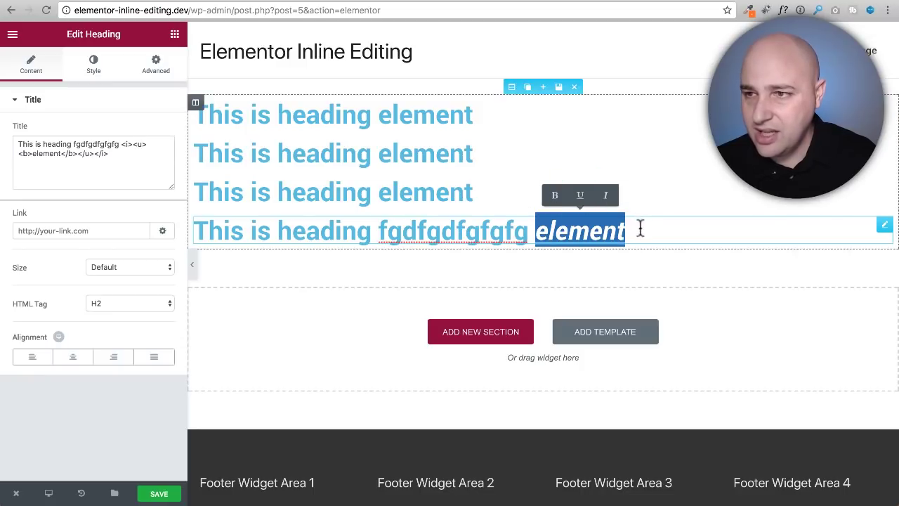
{"action": "left_click", "coordinate": [664, 233]}
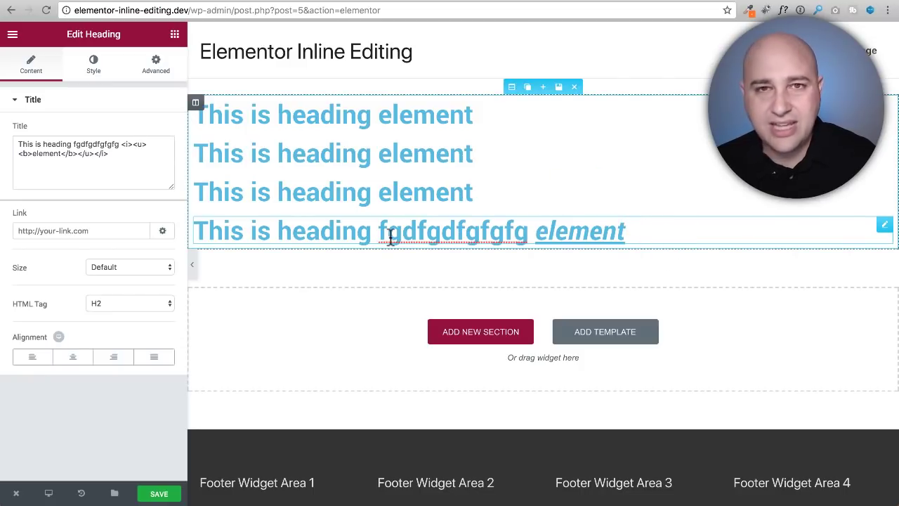
- Insert the predesigned "Homepage – Agency" template from the template library into the page
{"action": "double_click", "coordinate": [582, 232]}
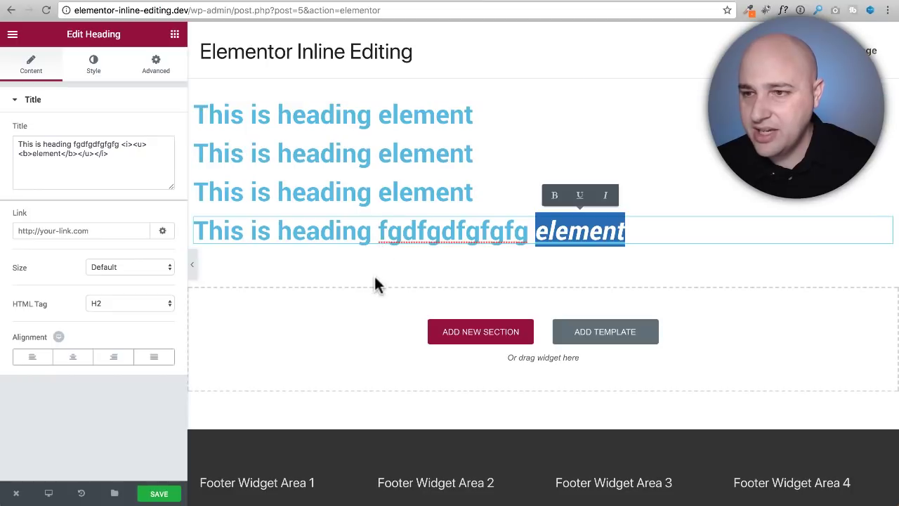
{"action": "left_click", "coordinate": [605, 336]}
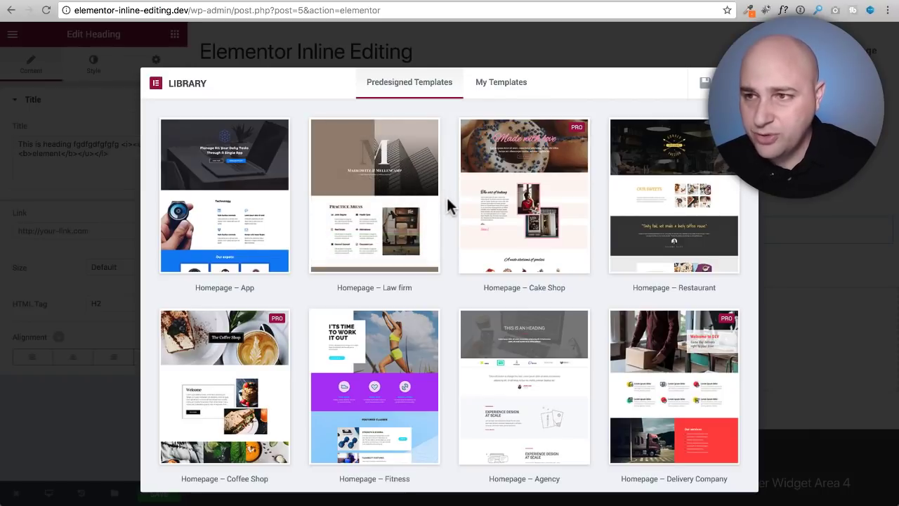
{"action": "mouse_move", "coordinate": [528, 163]}
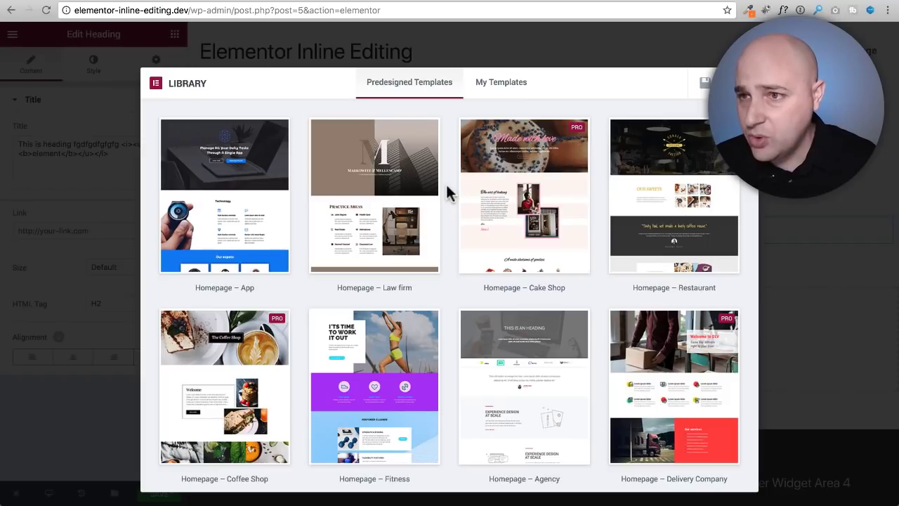
{"action": "scroll", "coordinate": [596, 276], "scroll_direction": "down", "scroll_amount": 1}
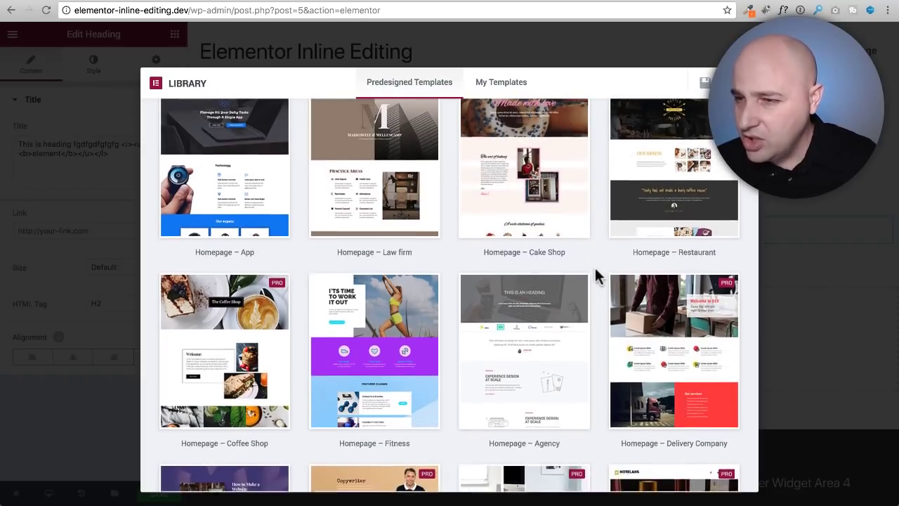
{"action": "mouse_move", "coordinate": [517, 333]}
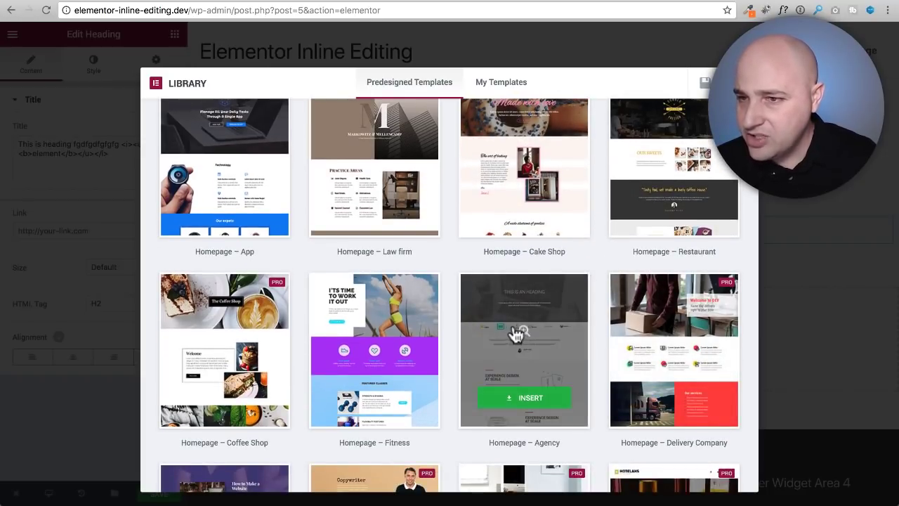
{"action": "left_click", "coordinate": [526, 399]}
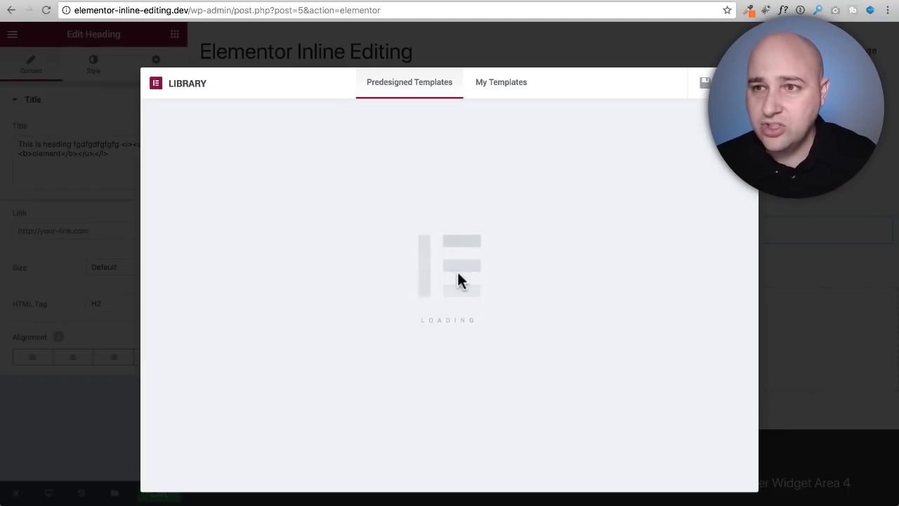
{"action": "key", "text": "Escape"}
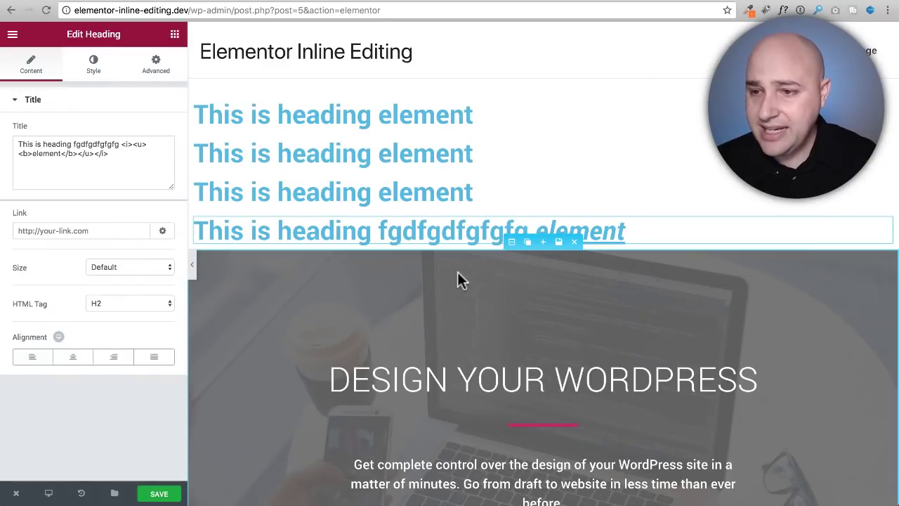
- In the paragraph under "Design Your WordPress", make the word "from" bold and the word "time" italic inline
{"action": "scroll", "coordinate": [403, 309], "scroll_direction": "down", "scroll_amount": 5}
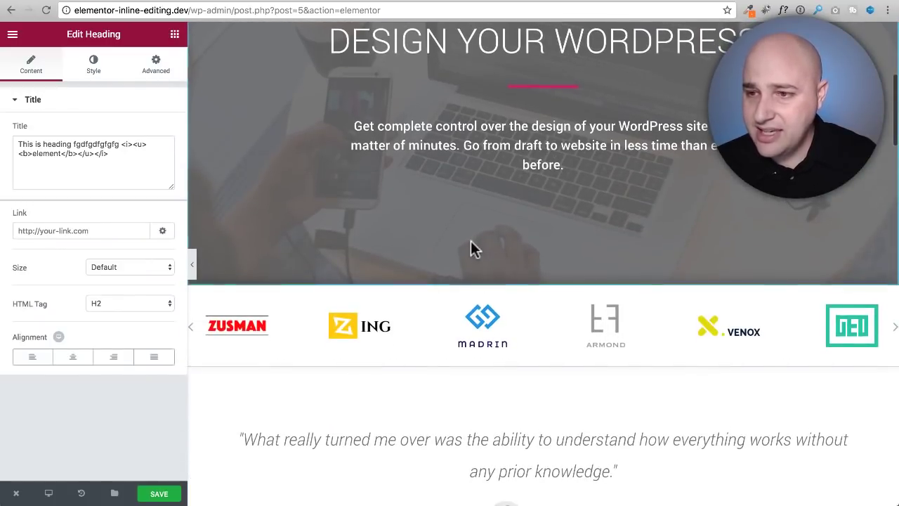
{"action": "left_click", "coordinate": [483, 149]}
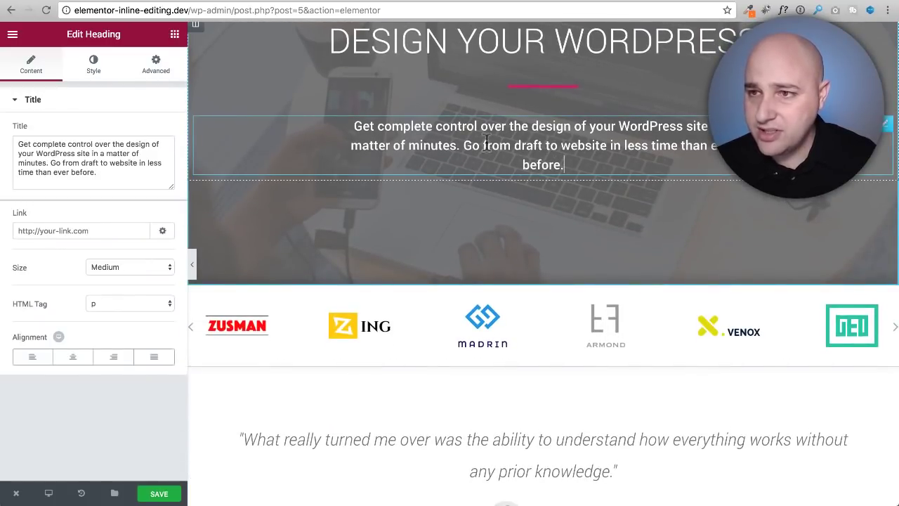
{"action": "double_click", "coordinate": [486, 144]}
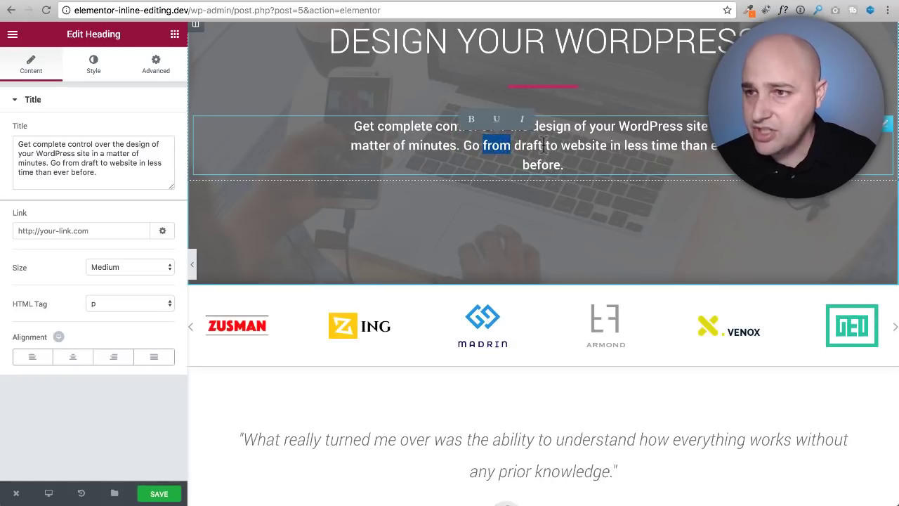
{"action": "left_click", "coordinate": [471, 120]}
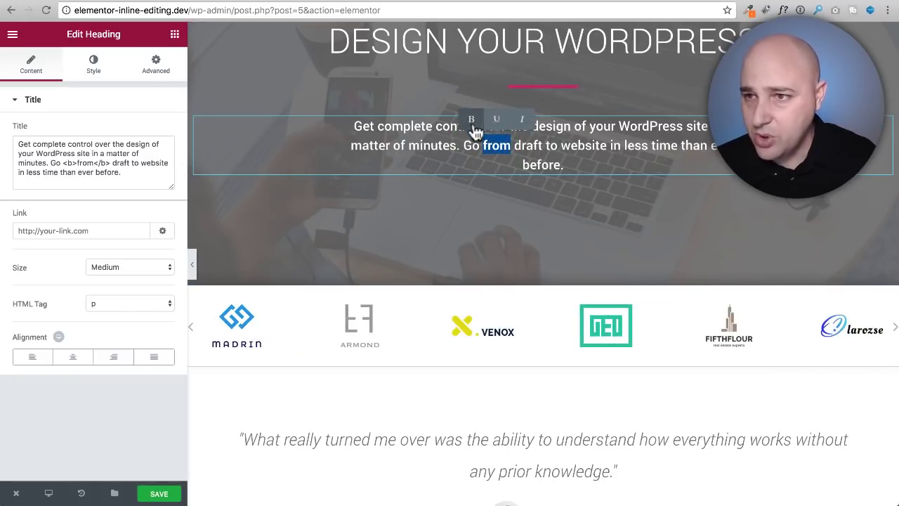
{"action": "left_click", "coordinate": [538, 146]}
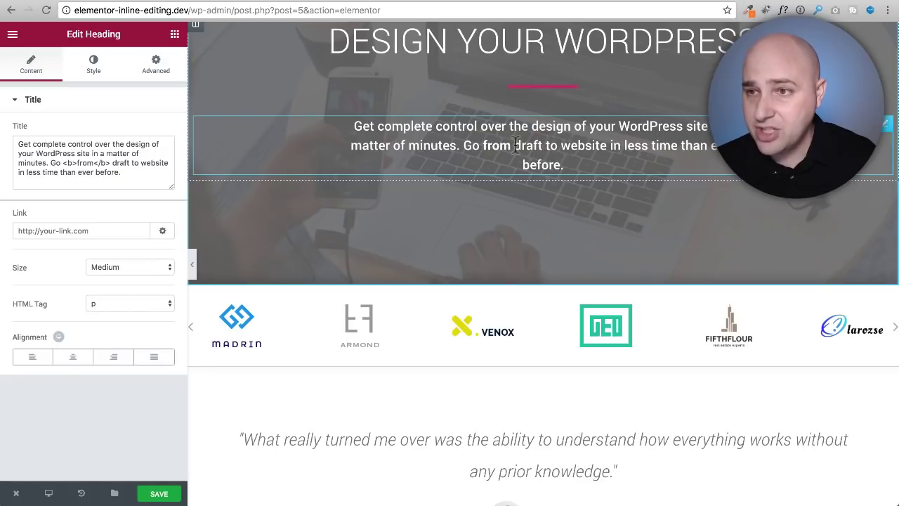
{"action": "double_click", "coordinate": [661, 147]}
{"action": "left_click", "coordinate": [689, 119]}
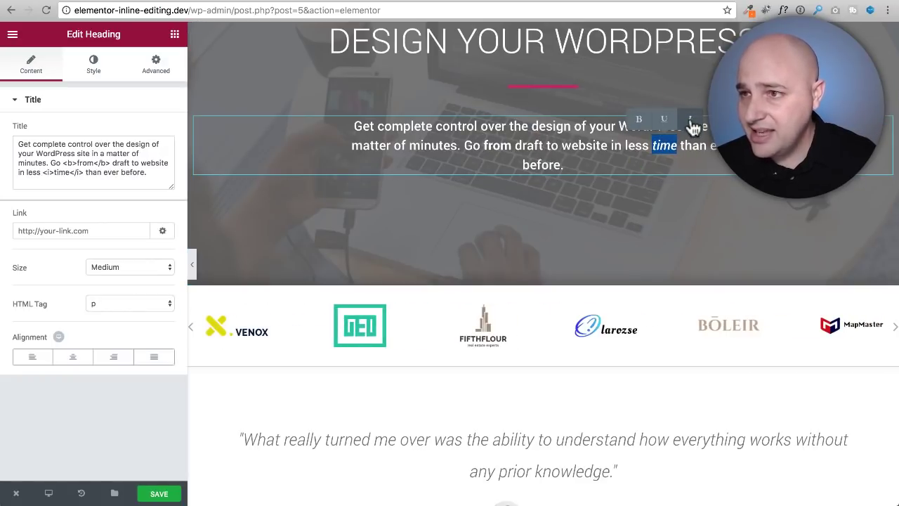
{"action": "left_click", "coordinate": [602, 158]}
- Open the testimonial quote for inline editing and check the formatting options offered for the word "knowledge"
{"action": "scroll", "coordinate": [571, 166], "scroll_direction": "down", "scroll_amount": 5}
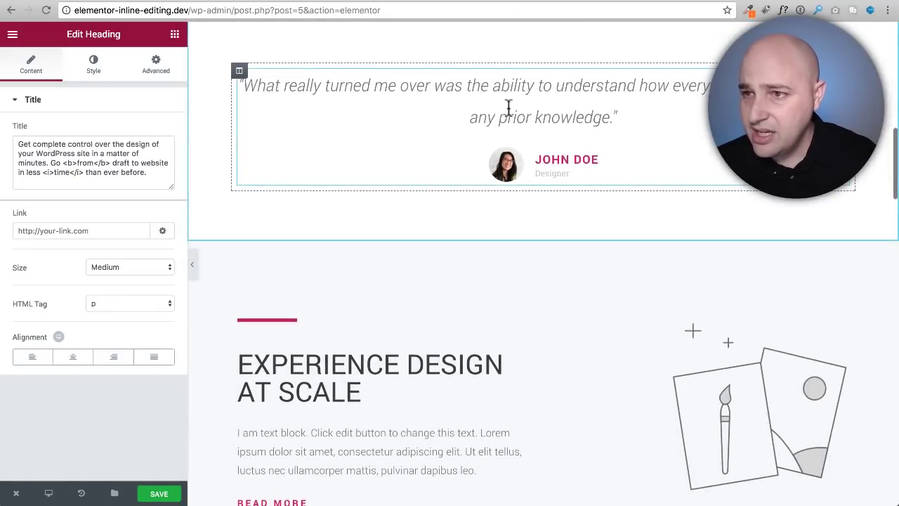
{"action": "left_click", "coordinate": [542, 117]}
{"action": "double_click", "coordinate": [542, 118]}
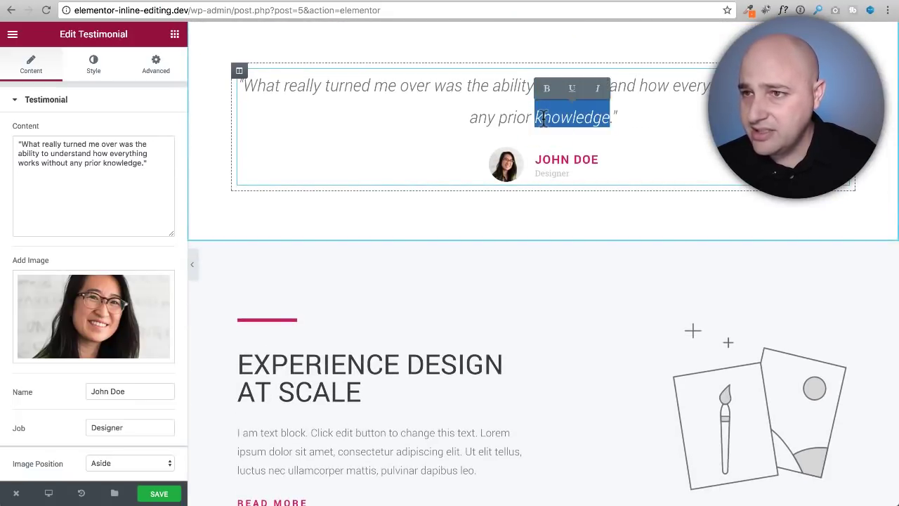
{"action": "left_click", "coordinate": [542, 118]}
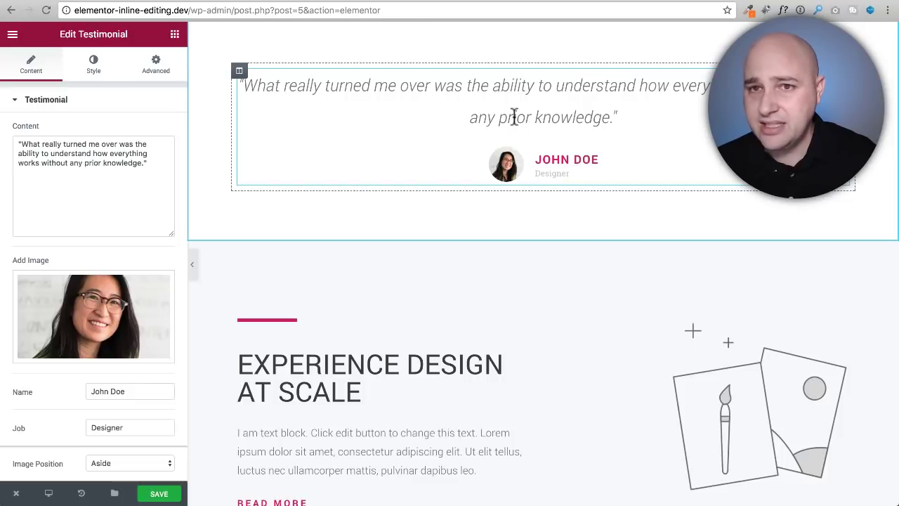
{"action": "left_click", "coordinate": [510, 85]}
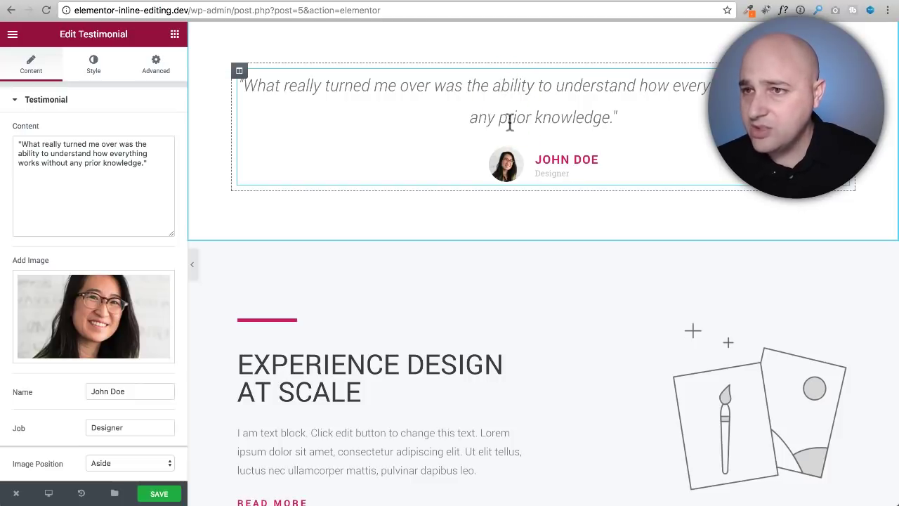
- Replace the first name of the testimonial's author directly on the page
{"action": "left_click", "coordinate": [561, 167]}
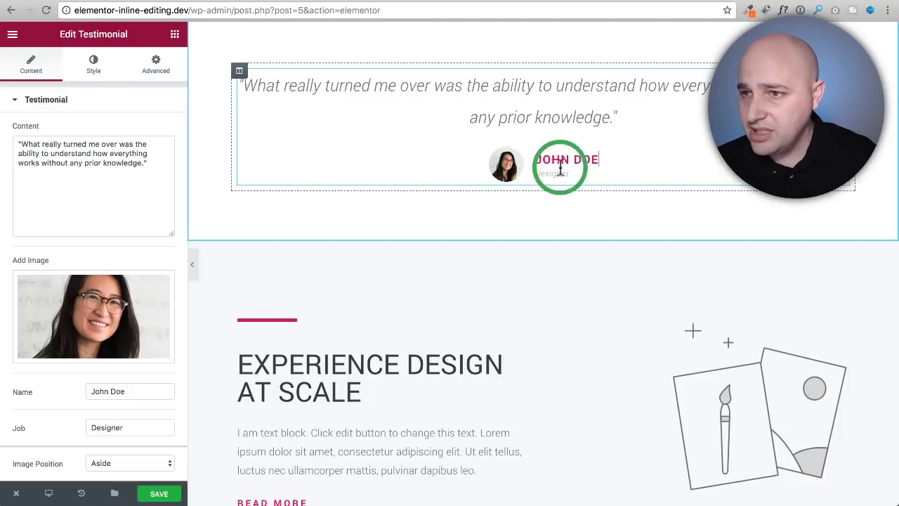
{"action": "double_click", "coordinate": [552, 156]}
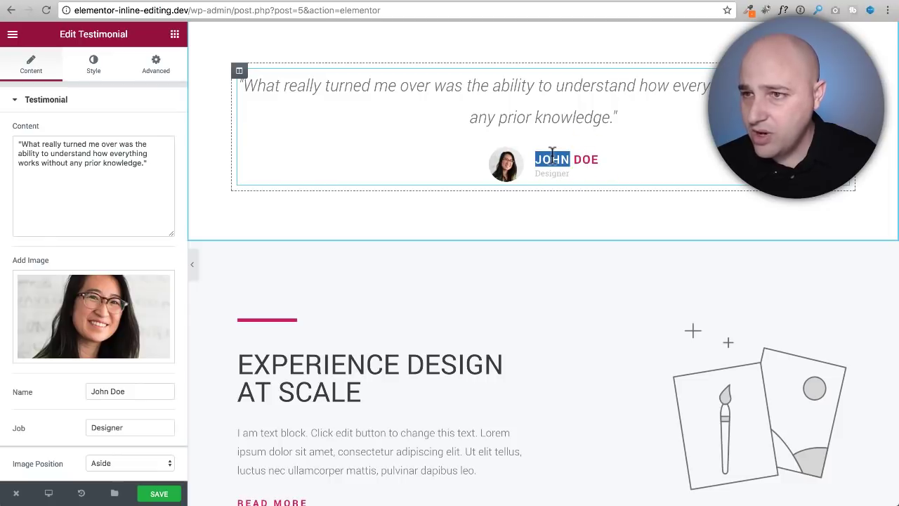
{"action": "type", "text": "Adam"}
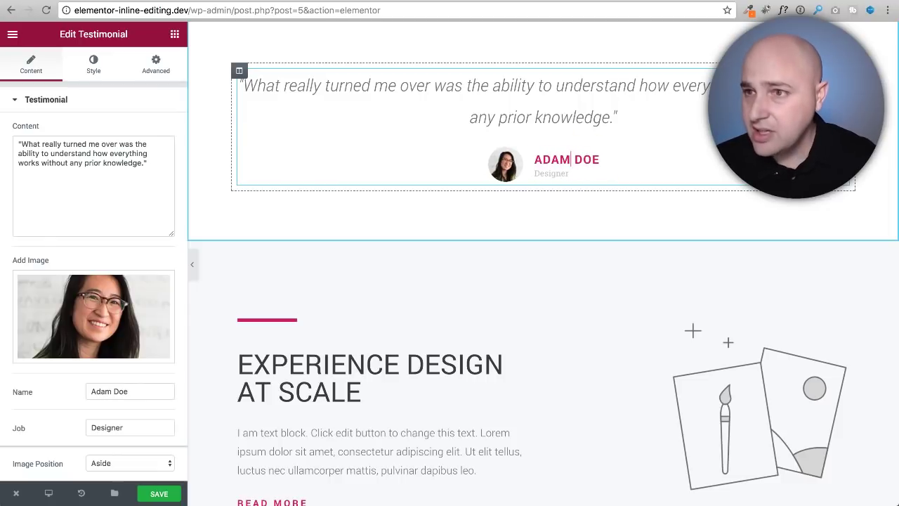
- Examine the inline formatting options for the text block and the "Read More" heading under "Experience Design at Scale"
{"action": "scroll", "coordinate": [481, 281], "scroll_direction": "down", "scroll_amount": 2}
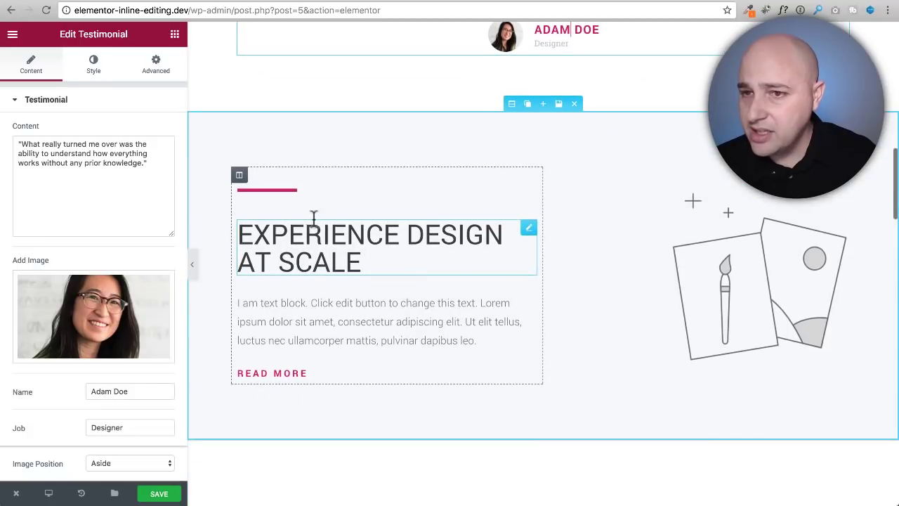
{"action": "left_click", "coordinate": [359, 330]}
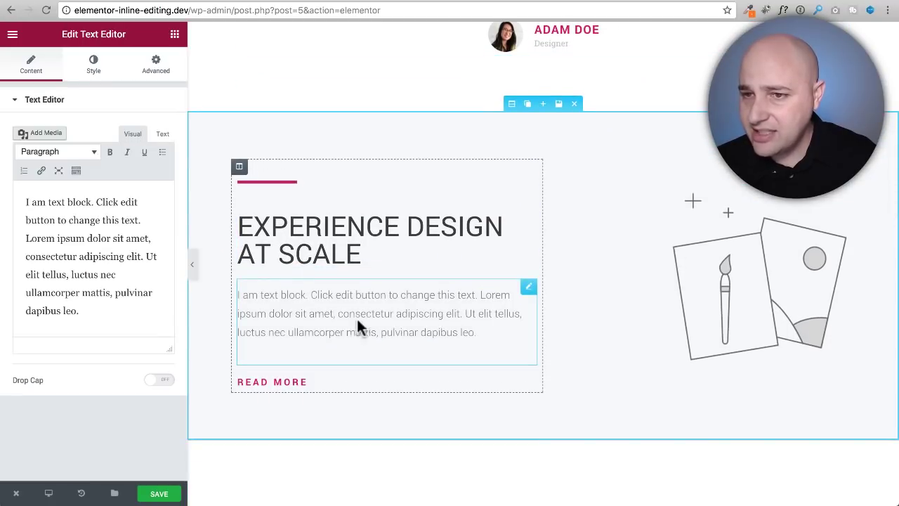
{"action": "double_click", "coordinate": [356, 316]}
{"action": "left_click", "coordinate": [278, 381]}
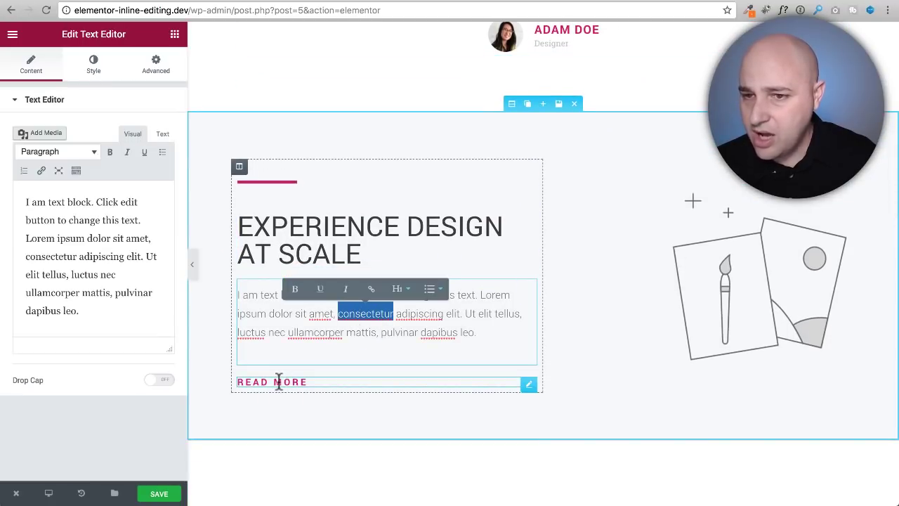
{"action": "double_click", "coordinate": [279, 381]}
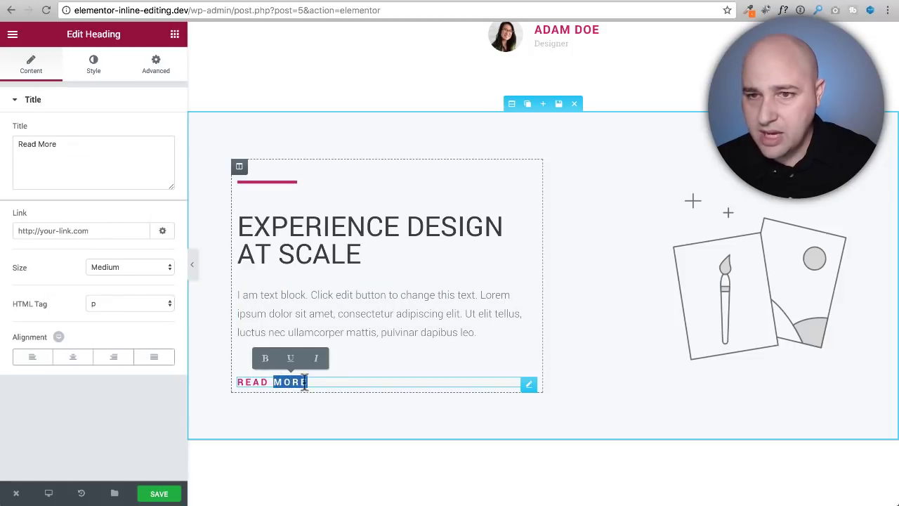
{"action": "left_click", "coordinate": [338, 383]}
- Check inline editing of both the title and the description in the "Real time stats" image box
{"action": "scroll", "coordinate": [592, 290], "scroll_direction": "down", "scroll_amount": 7}
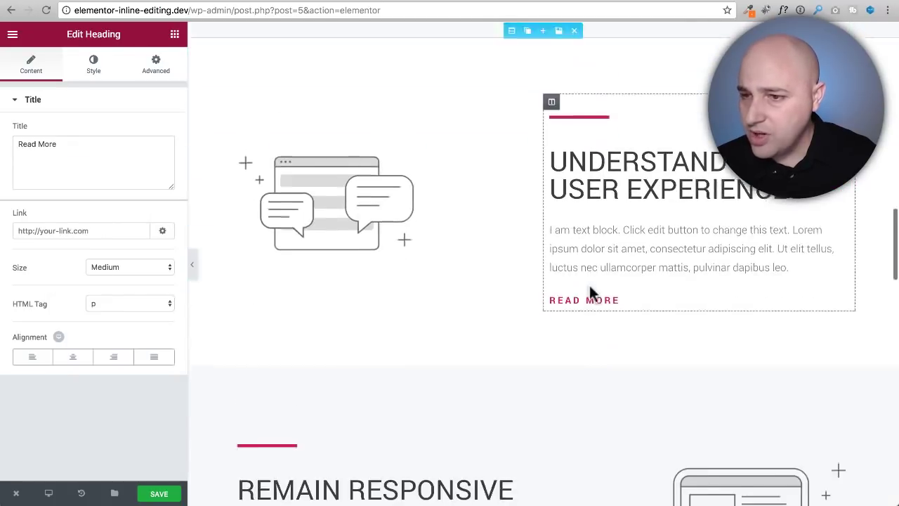
{"action": "scroll", "coordinate": [540, 293], "scroll_direction": "down", "scroll_amount": 9}
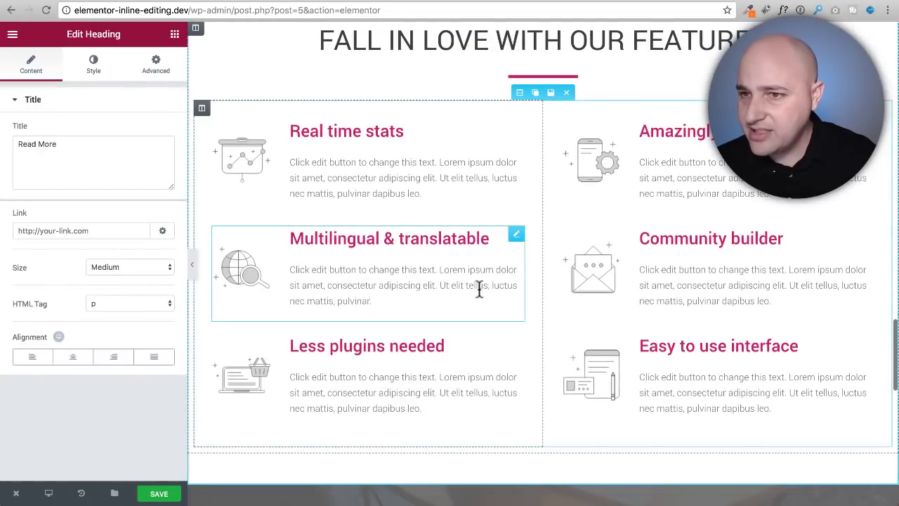
{"action": "left_click", "coordinate": [342, 180]}
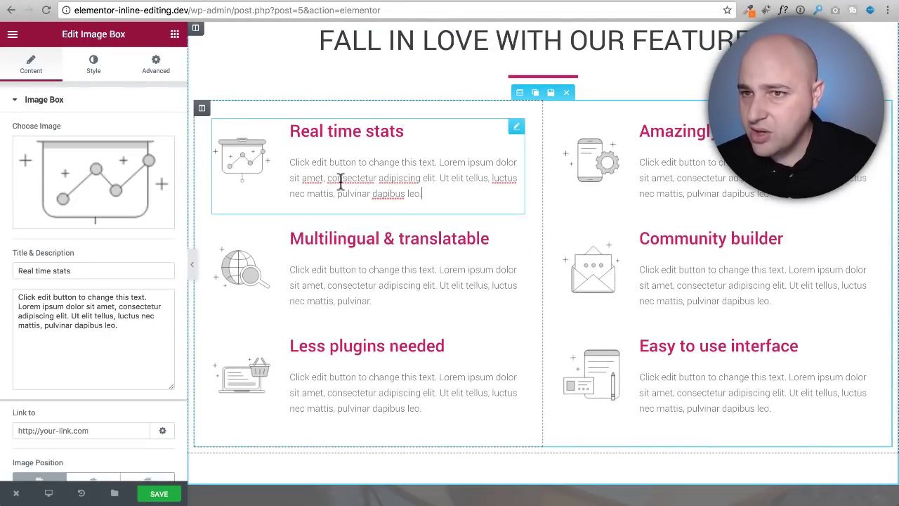
{"action": "left_click", "coordinate": [344, 178]}
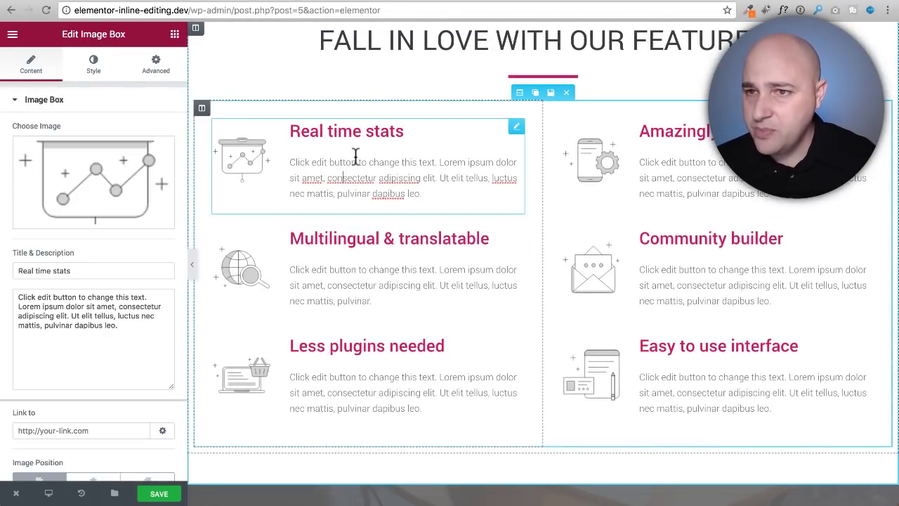
{"action": "left_click", "coordinate": [354, 157]}
{"action": "left_click", "coordinate": [354, 127]}
{"action": "left_click", "coordinate": [354, 127]}
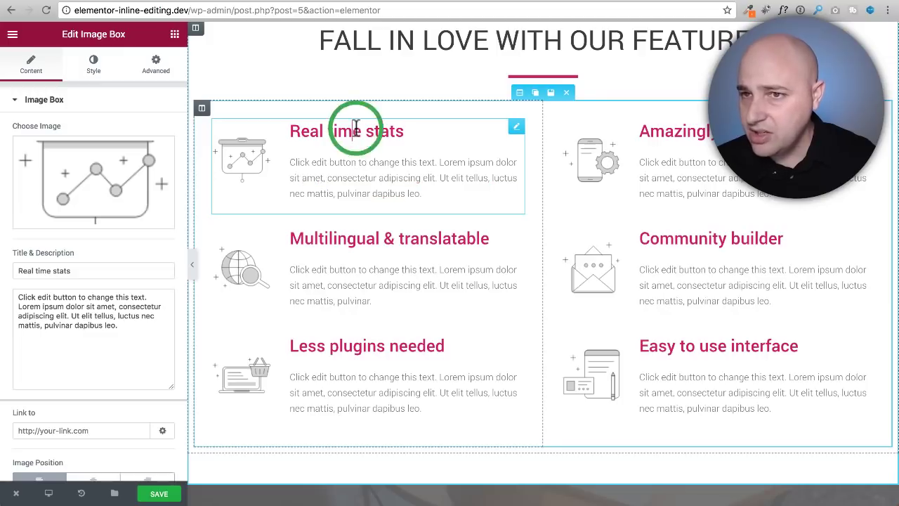
{"action": "left_click", "coordinate": [355, 178]}
- Try inserting "ghgh" inline within the "Click me" button's text, and remove the inserted letters again
{"action": "scroll", "coordinate": [356, 178], "scroll_direction": "down", "scroll_amount": 10}
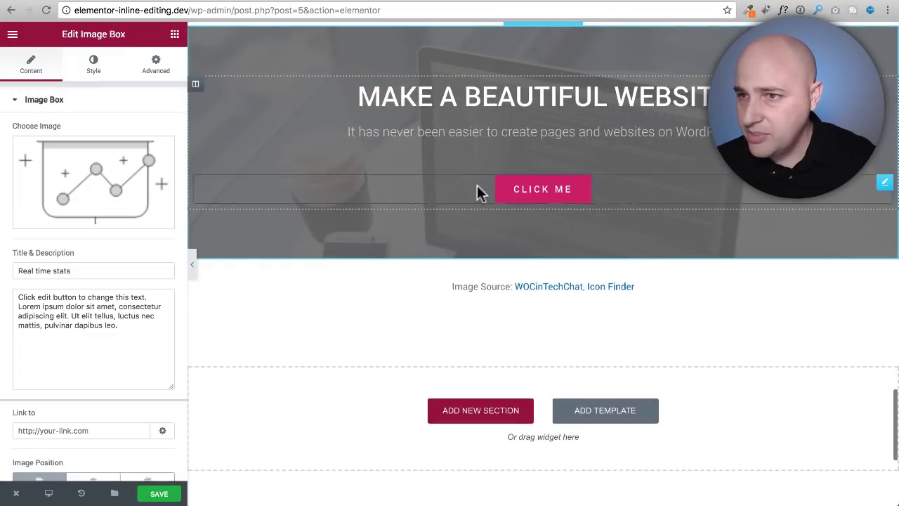
{"action": "left_click", "coordinate": [534, 193]}
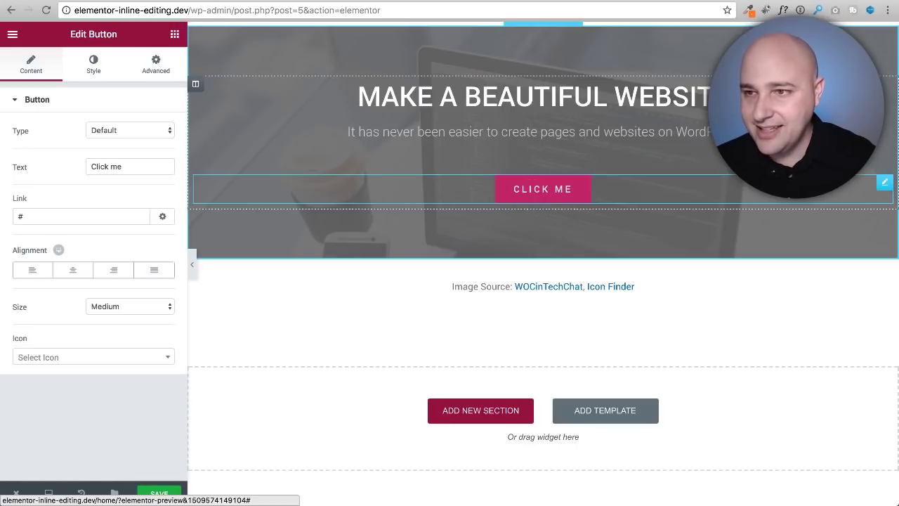
{"action": "type", "text": "ghgh"}
{"action": "key", "text": "BackSpace"}
{"action": "key", "text": "BackSpace"}
{"action": "key", "text": "BackSpace"}
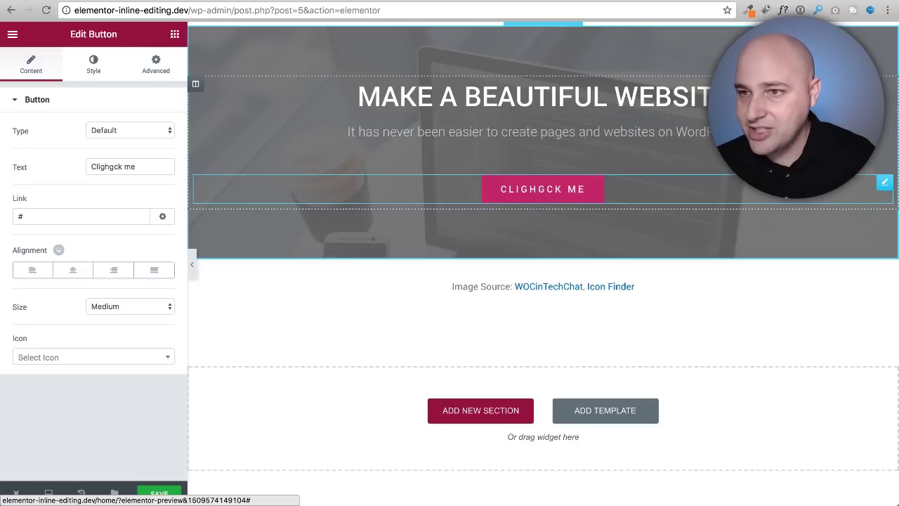
{"action": "key", "text": "BackSpace"}
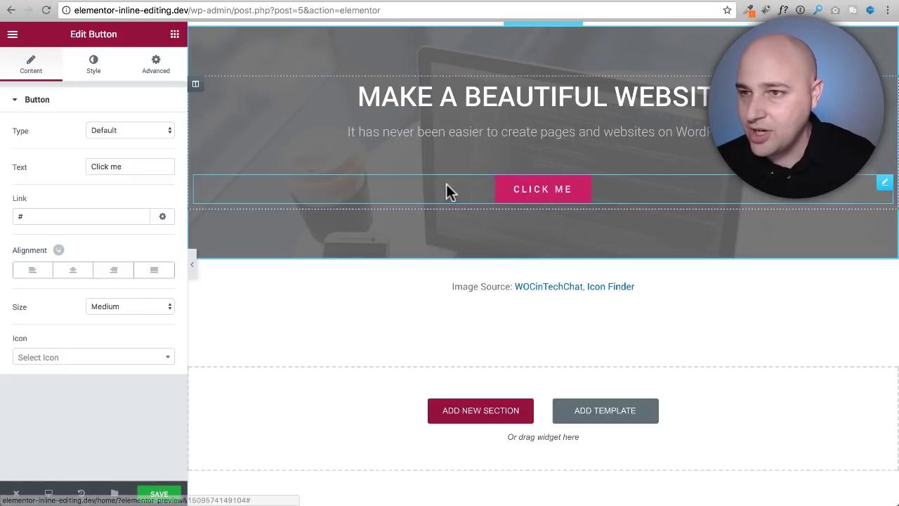
- Delete the section at the top of the page that holds the four blue heading widgets
{"action": "scroll", "coordinate": [439, 191], "scroll_direction": "down", "scroll_amount": 2}
{"action": "scroll", "coordinate": [513, 145], "scroll_direction": "up", "scroll_amount": 2}
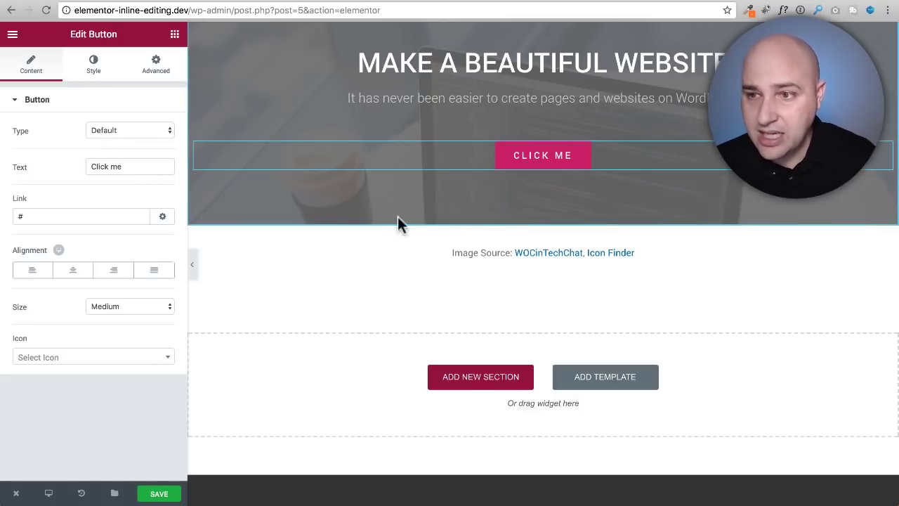
{"action": "scroll", "coordinate": [417, 218], "scroll_direction": "up", "scroll_amount": 5}
{"action": "scroll", "coordinate": [419, 223], "scroll_direction": "up", "scroll_amount": 15}
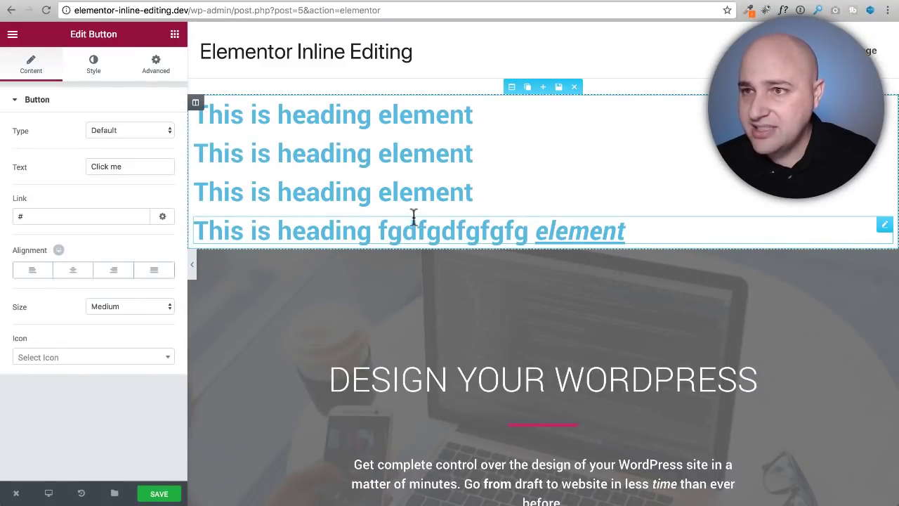
{"action": "left_click", "coordinate": [574, 87]}
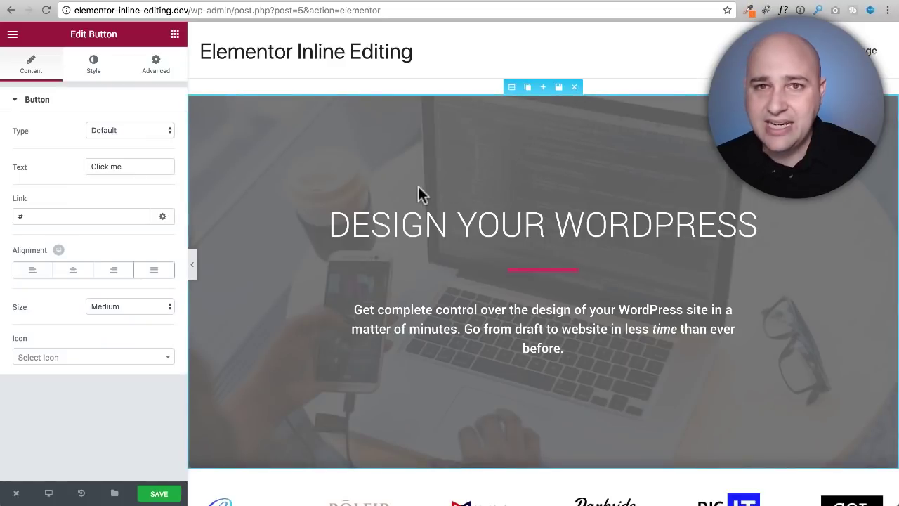